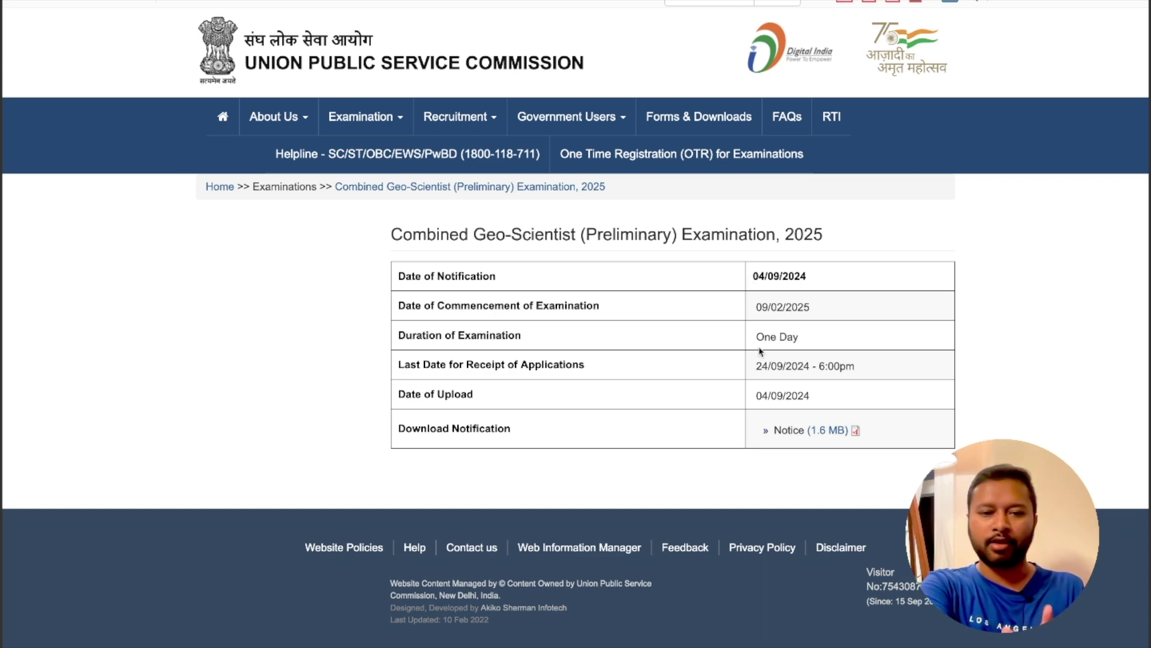
Step: Highlight the last date for receipt of applications on the examination notice
{"action": "left_click_drag", "start_coordinate": [756, 367], "coordinate": [857, 364]}
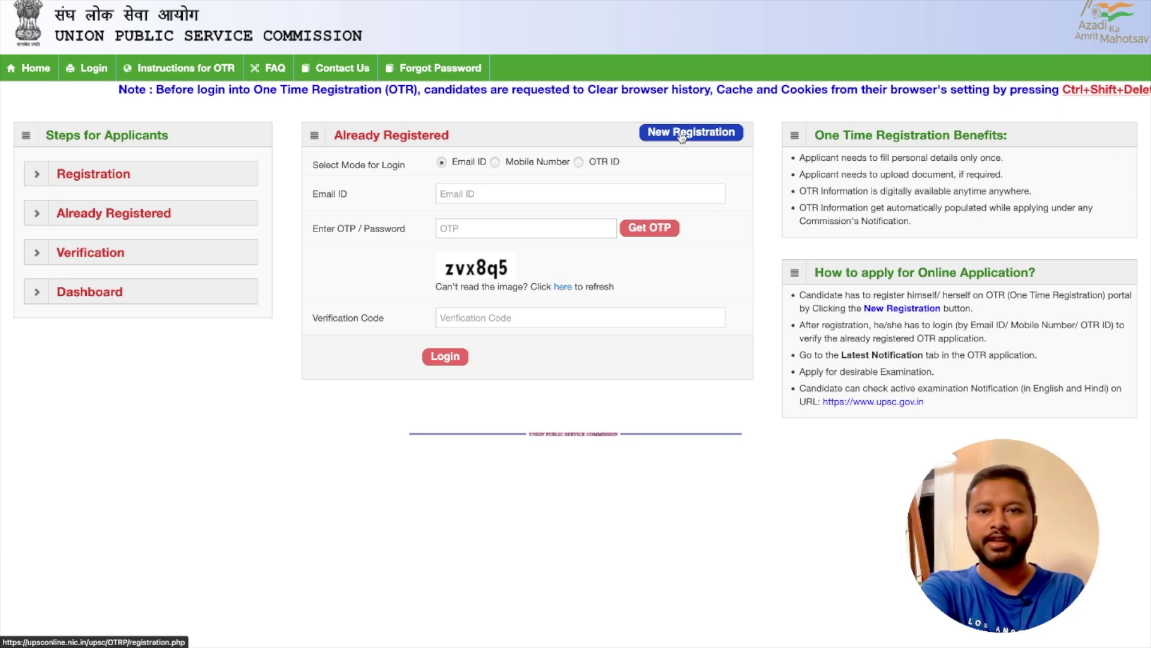
Step: Start a New Registration and scroll through its blank name, parent, contact and security-question fields
{"action": "left_click", "coordinate": [682, 134]}
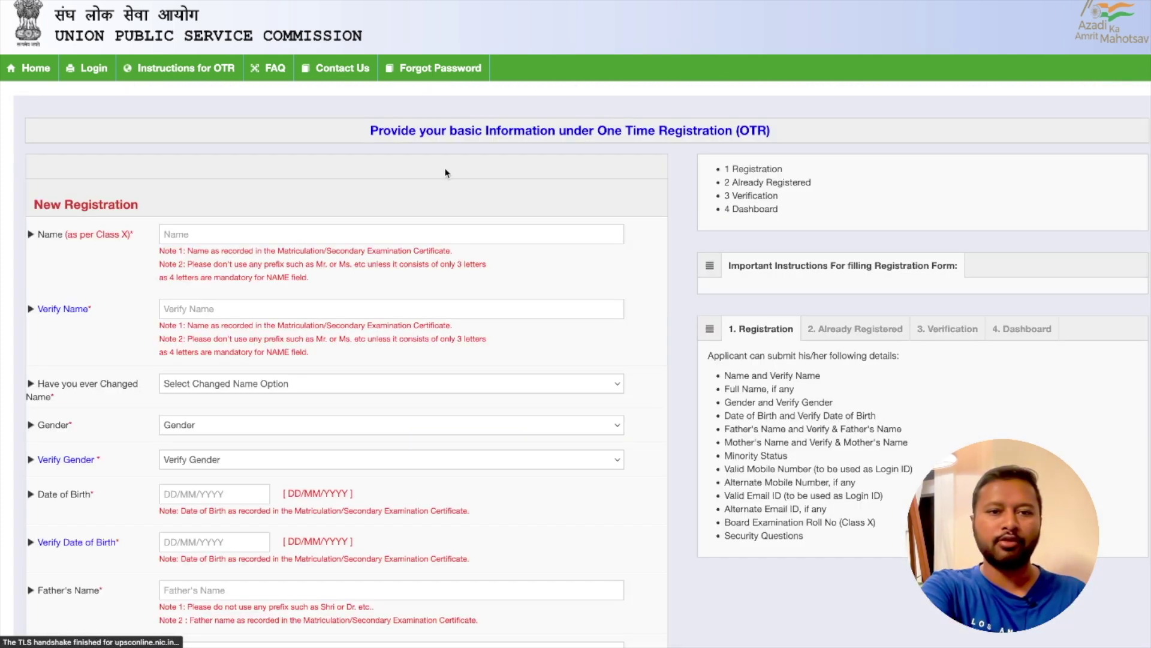
{"action": "scroll", "coordinate": [445, 174], "scroll_direction": "down", "scroll_amount": 1}
{"action": "scroll", "coordinate": [446, 173], "scroll_direction": "down", "scroll_amount": 5}
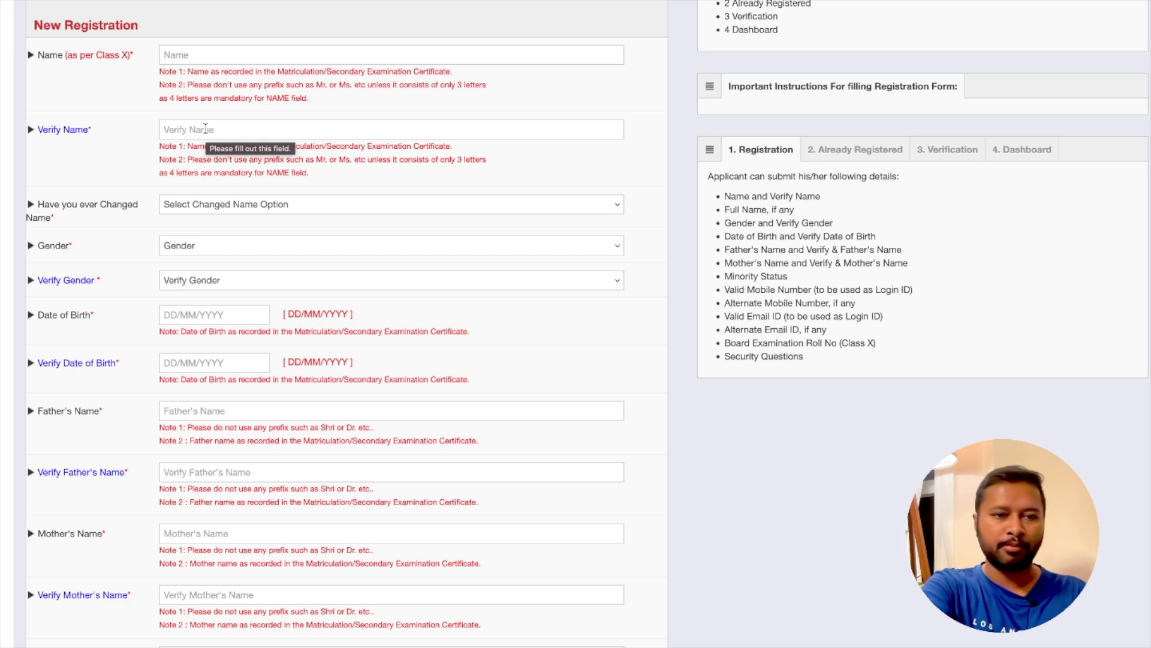
{"action": "scroll", "coordinate": [205, 129], "scroll_direction": "down", "scroll_amount": 2}
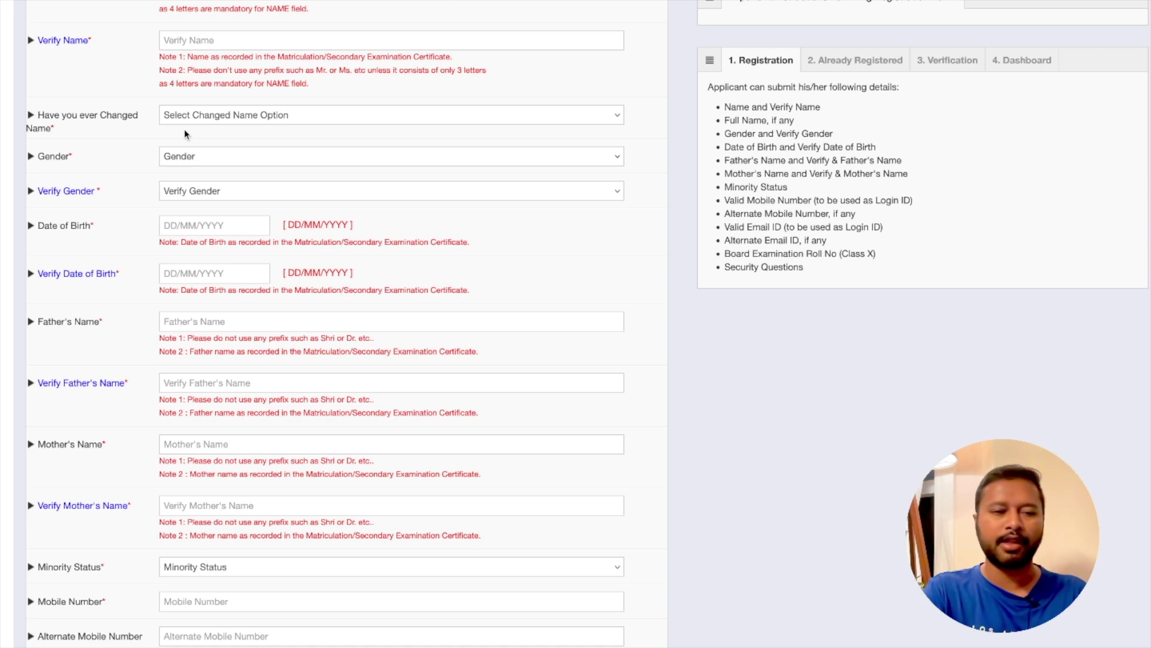
{"action": "scroll", "coordinate": [185, 129], "scroll_direction": "down", "scroll_amount": 1}
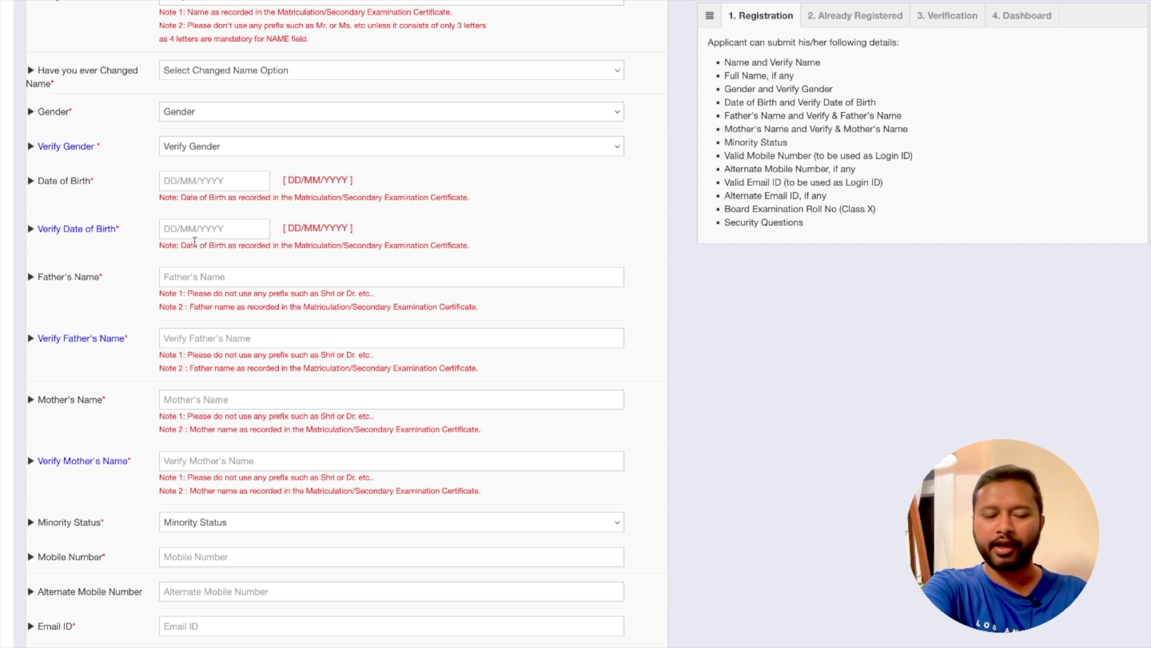
{"action": "scroll", "coordinate": [195, 242], "scroll_direction": "down", "scroll_amount": 2}
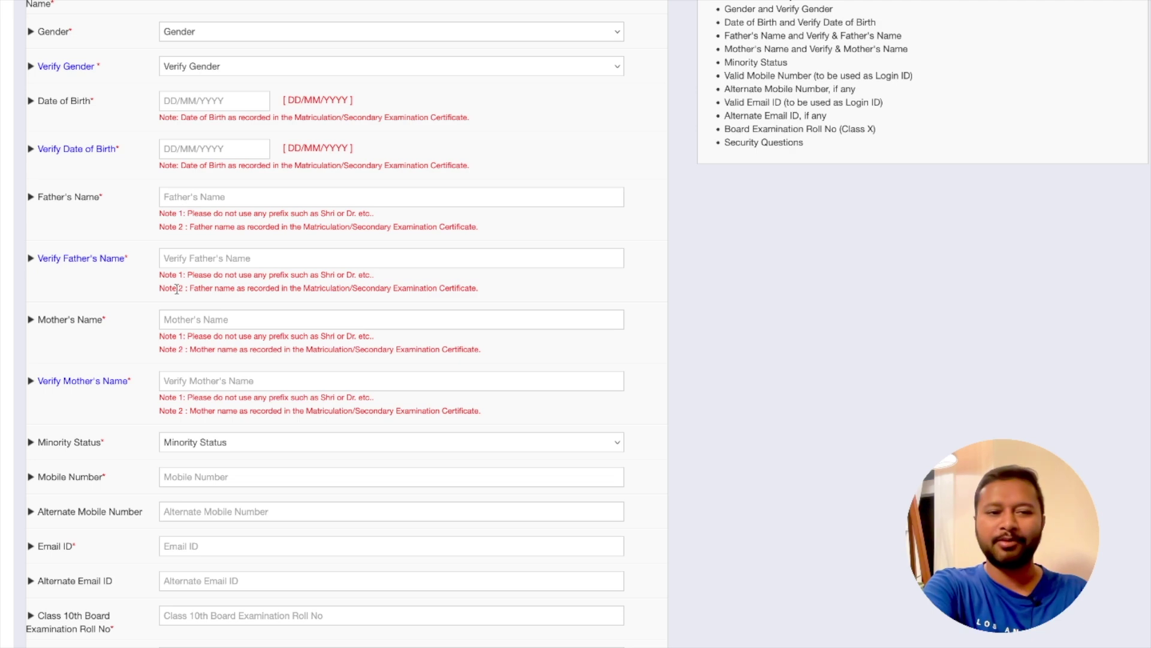
{"action": "scroll", "coordinate": [178, 289], "scroll_direction": "down", "scroll_amount": 5}
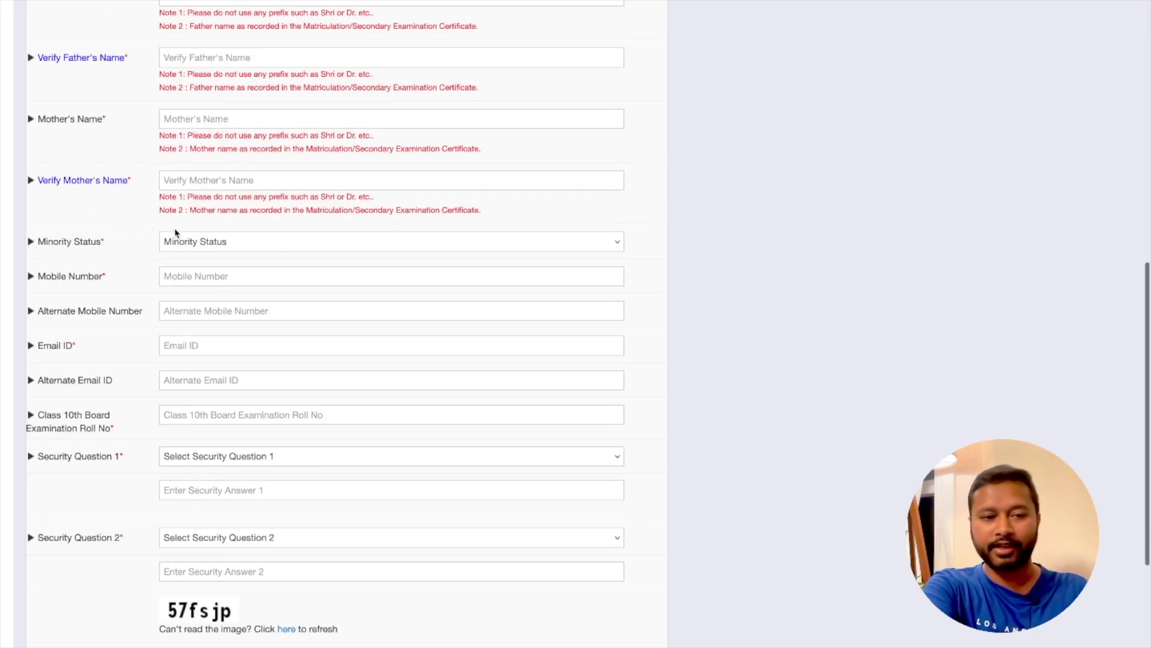
Step: Try Minority Status Yes to reveal the category field, then set it back to No
{"action": "left_click", "coordinate": [176, 243]}
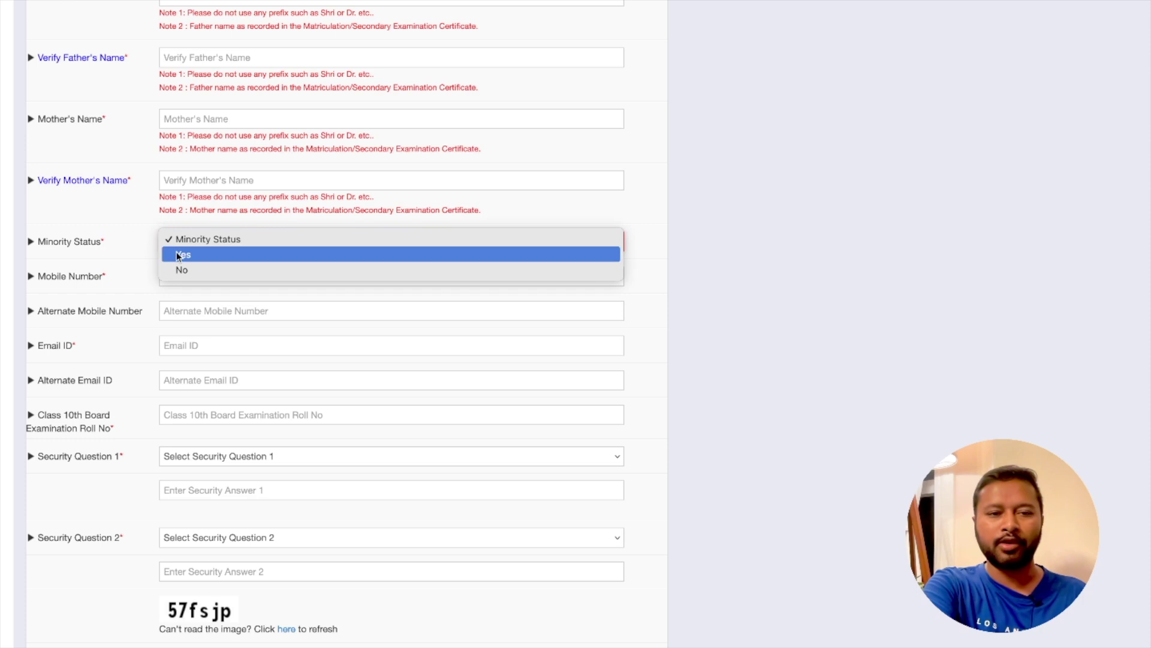
{"action": "left_click", "coordinate": [177, 253]}
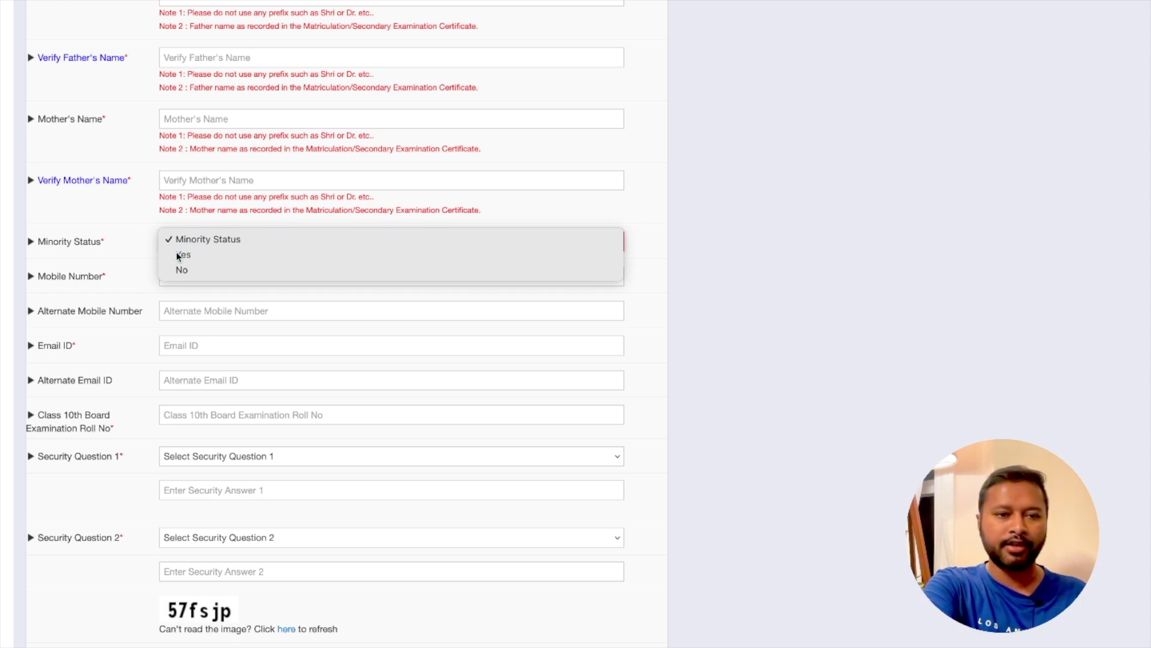
{"action": "left_click", "coordinate": [202, 282]}
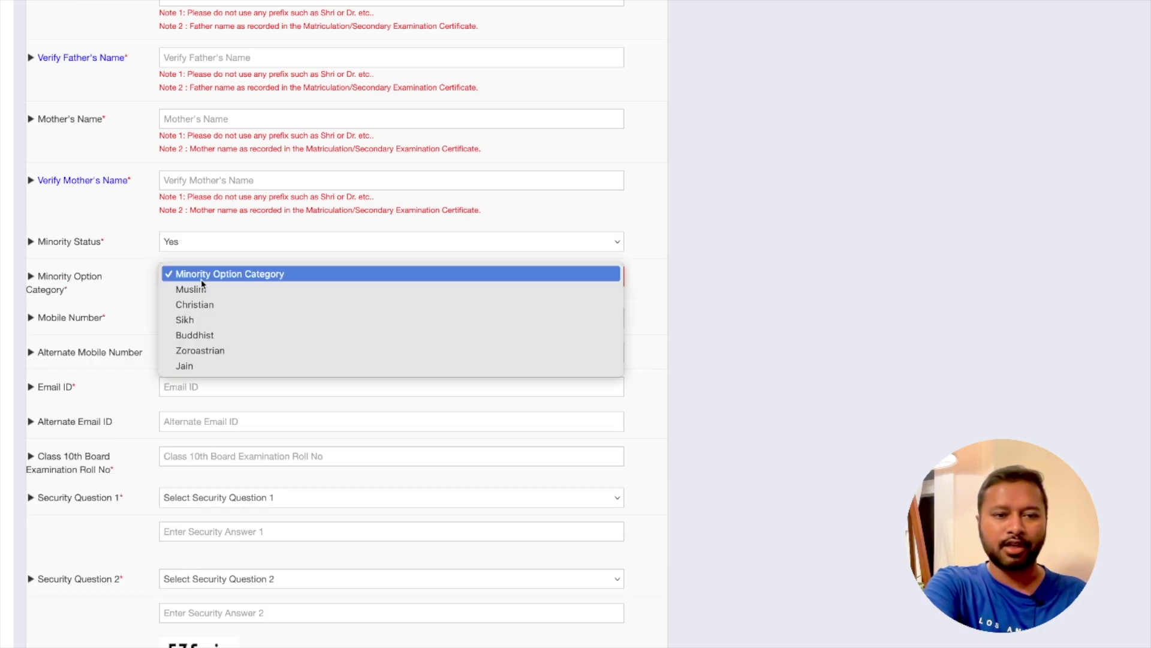
{"action": "left_click", "coordinate": [193, 252]}
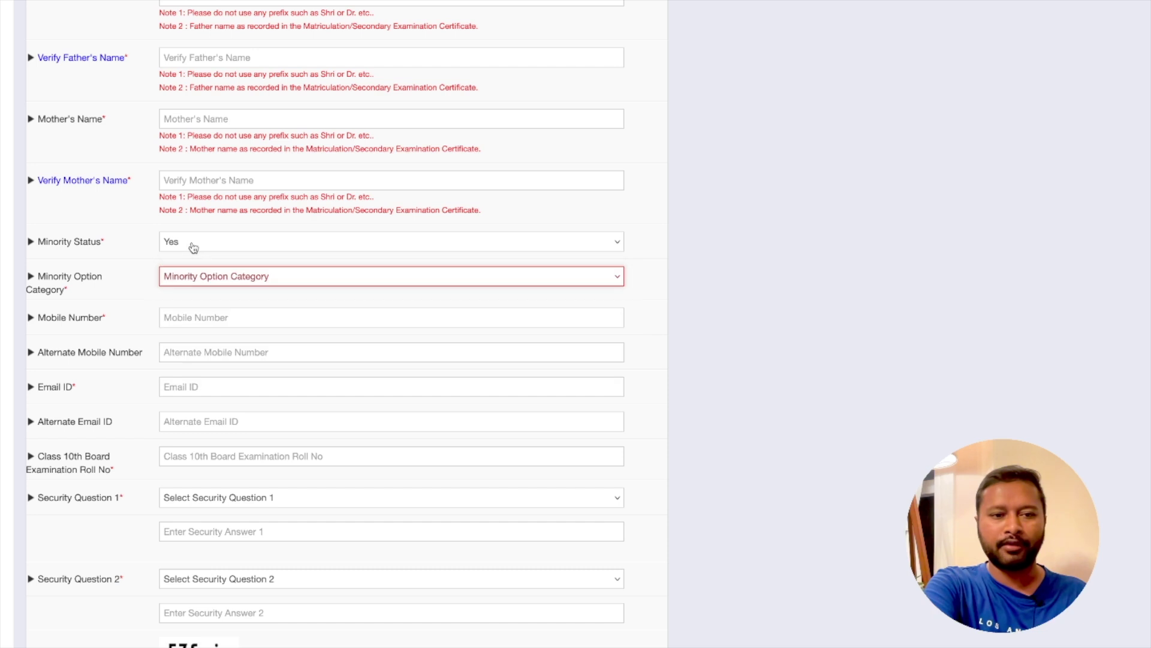
{"action": "left_click", "coordinate": [195, 242]}
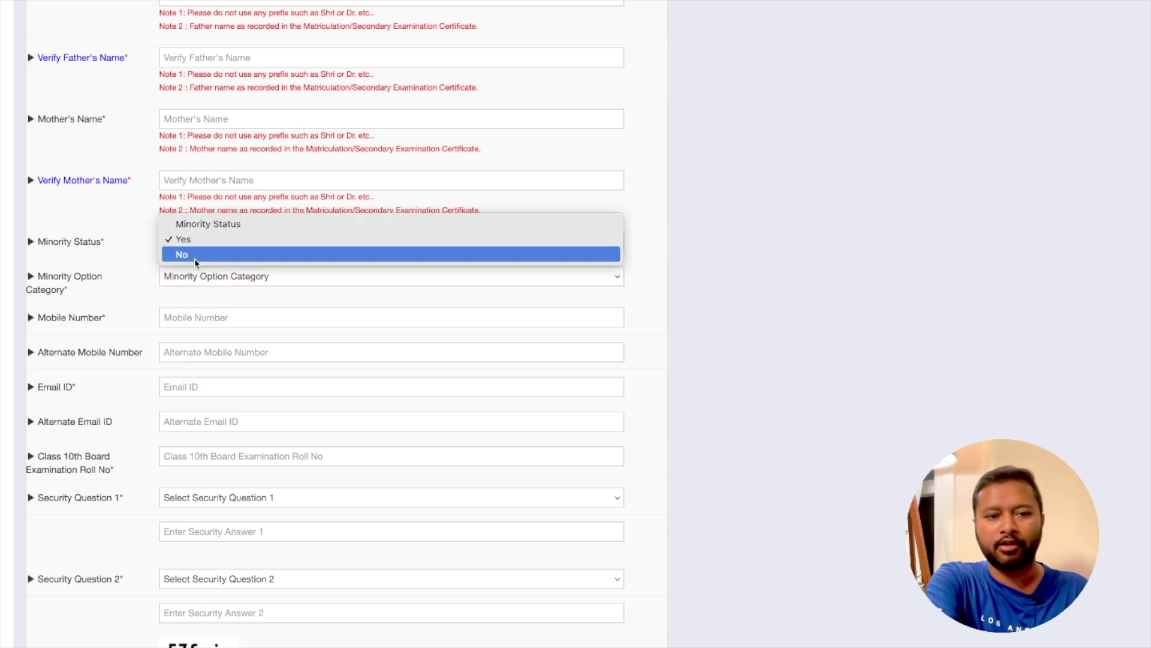
{"action": "left_click", "coordinate": [195, 253]}
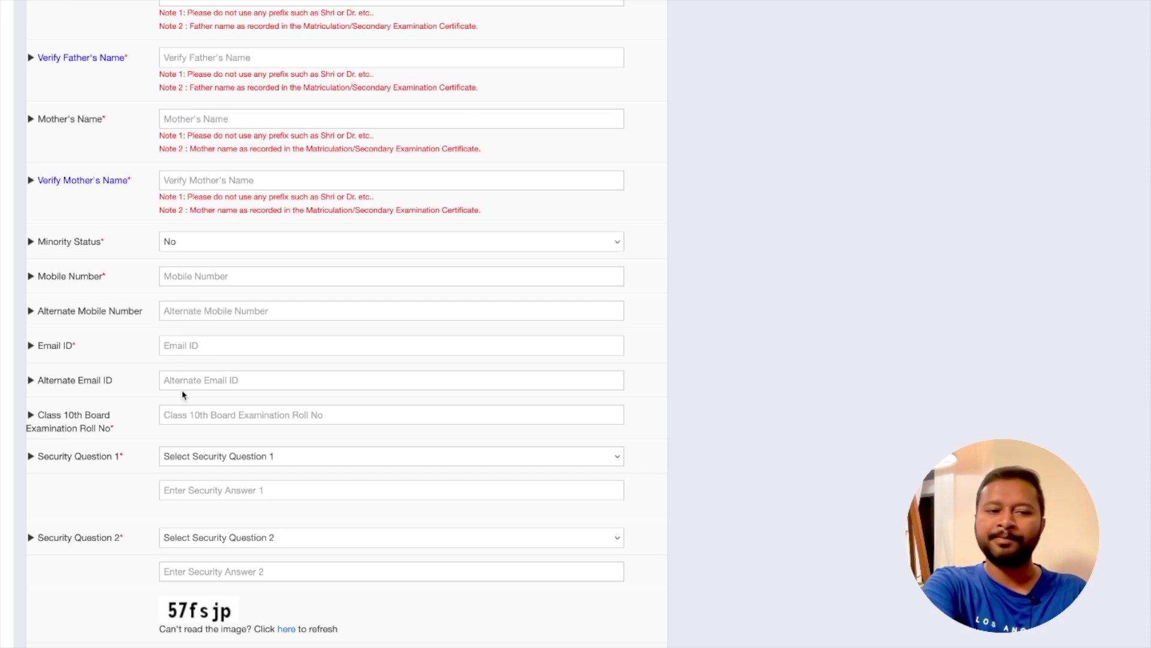
{"action": "left_click", "coordinate": [186, 415]}
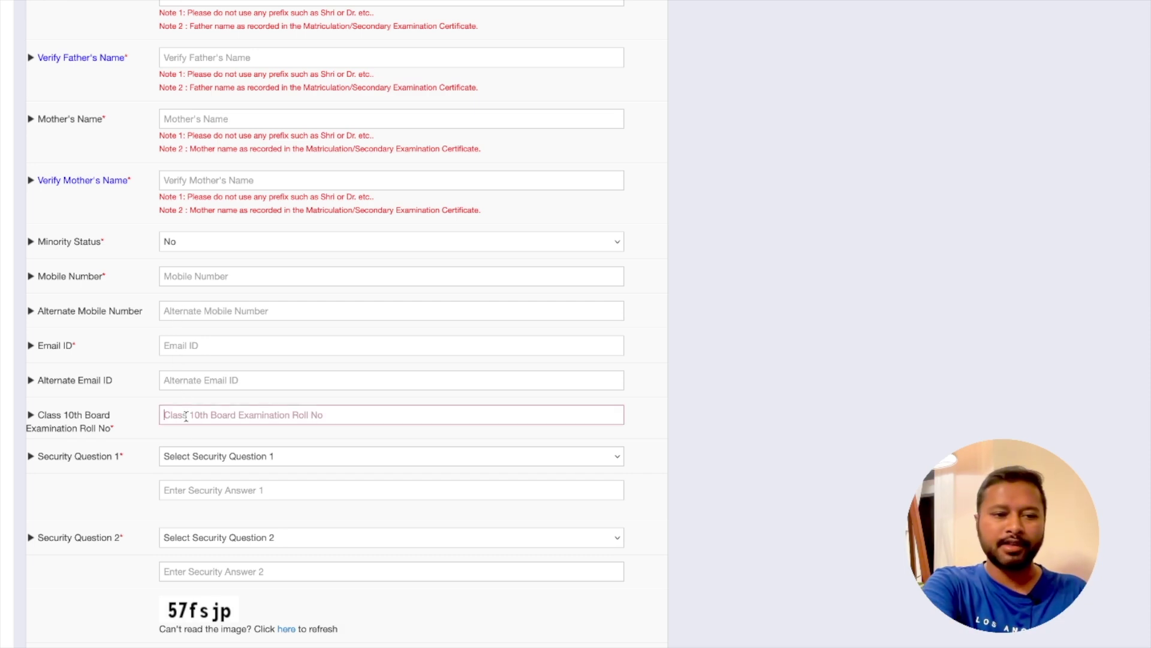
{"action": "scroll", "coordinate": [186, 414], "scroll_direction": "down", "scroll_amount": 3}
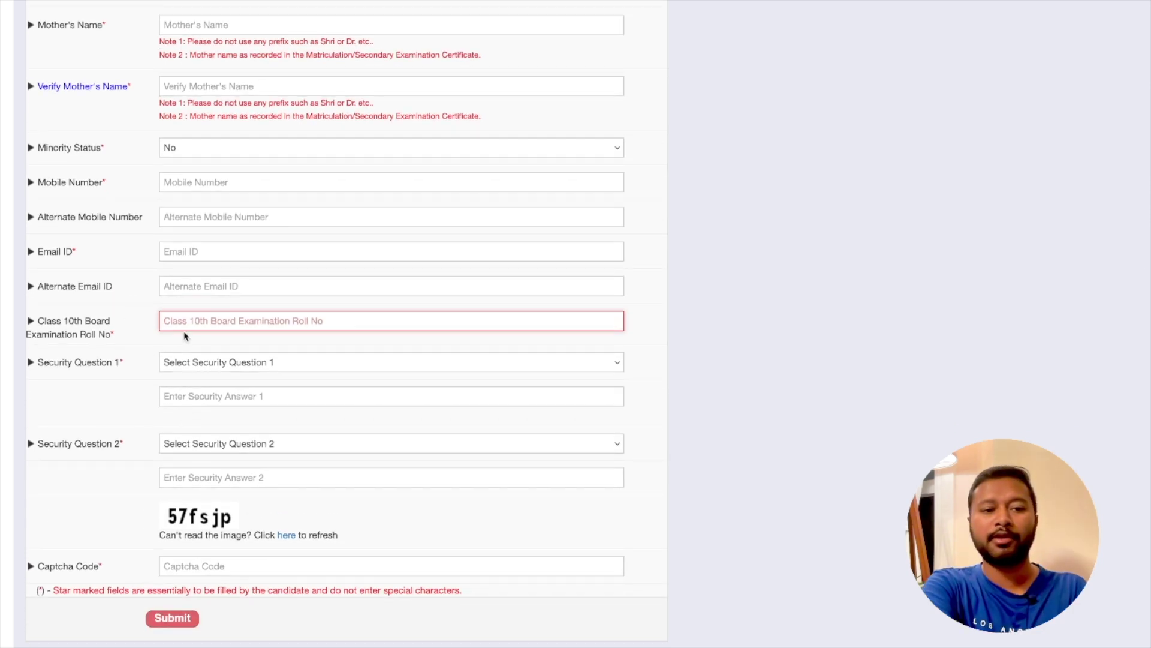
{"action": "left_click", "coordinate": [200, 364]}
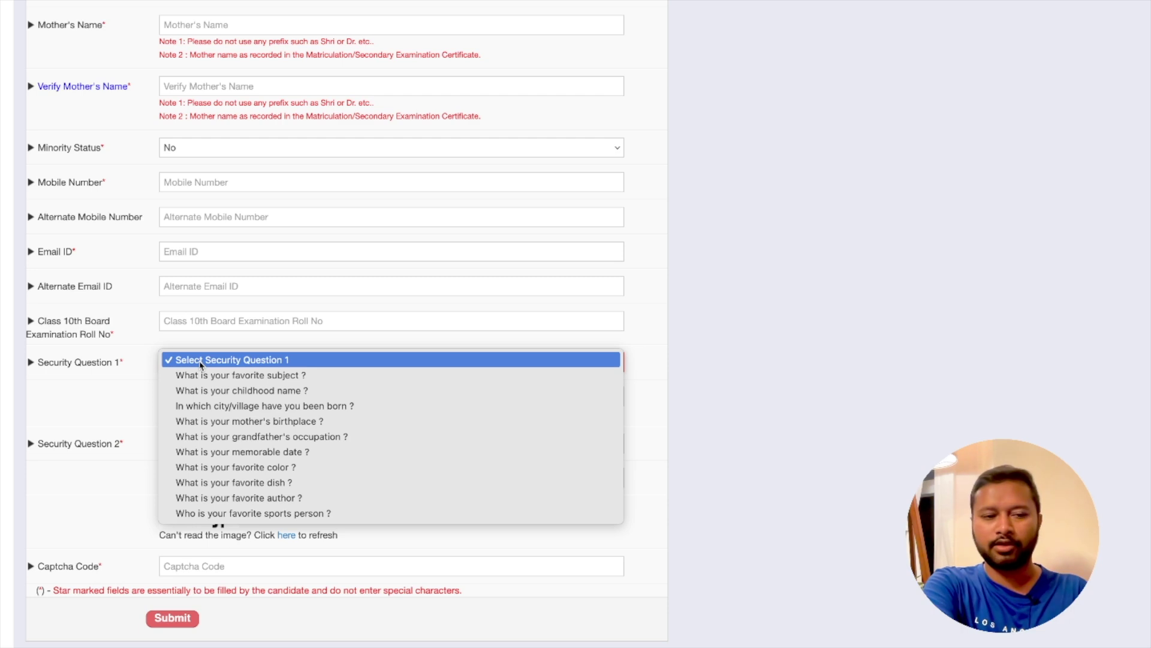
{"action": "left_click", "coordinate": [127, 377]}
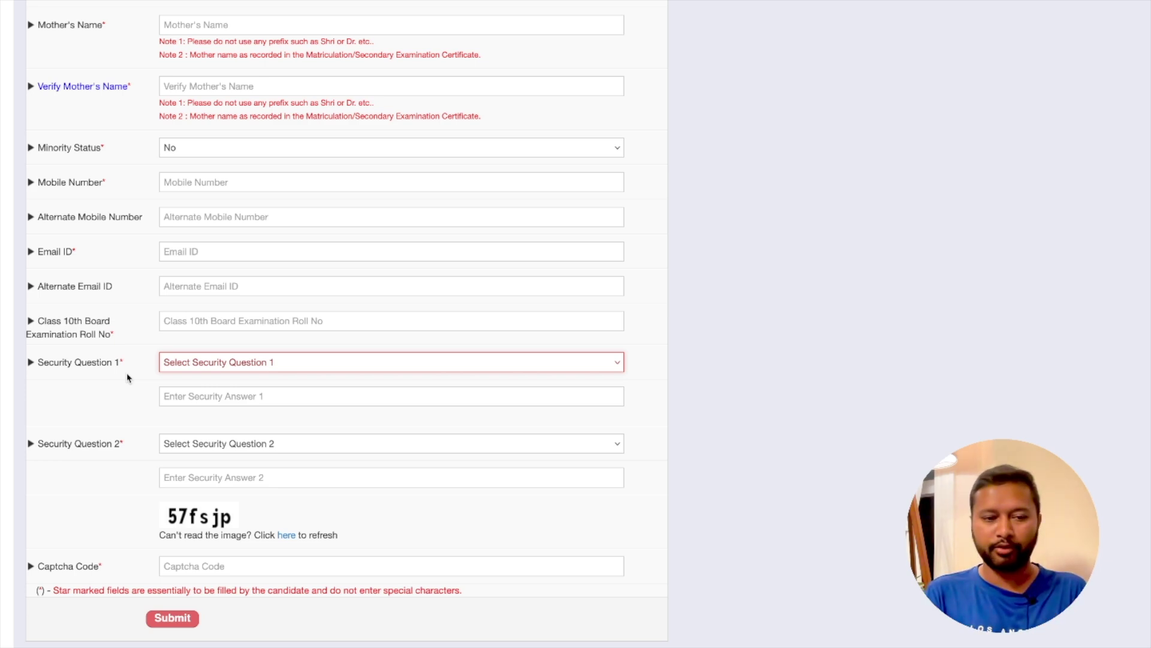
{"action": "scroll", "coordinate": [127, 378], "scroll_direction": "down", "scroll_amount": 2}
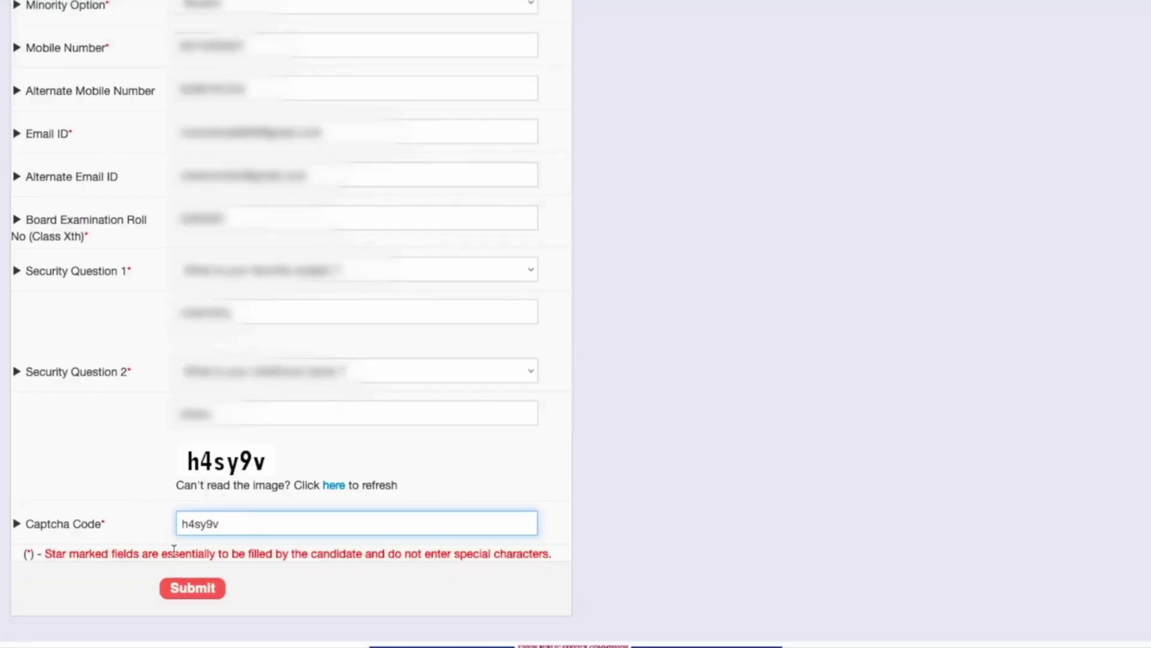
Step: Submit the filled-in registration form with its captcha code
{"action": "left_click", "coordinate": [182, 592]}
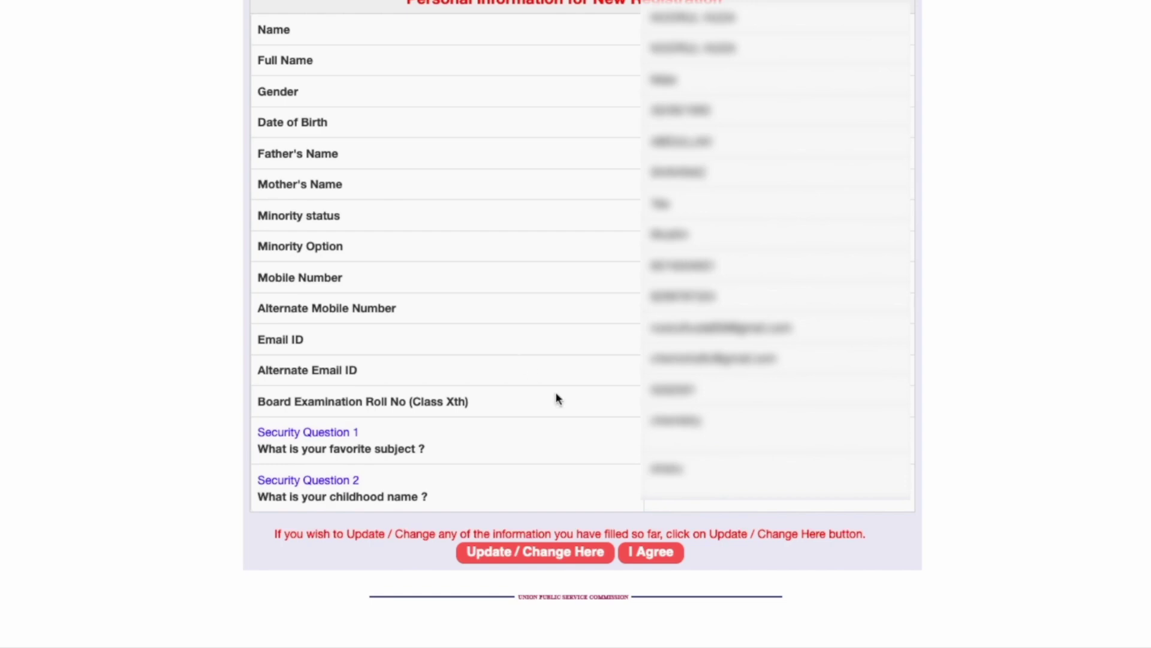
Step: Accept the reviewed personal information summary with I Agree
{"action": "left_click", "coordinate": [656, 557]}
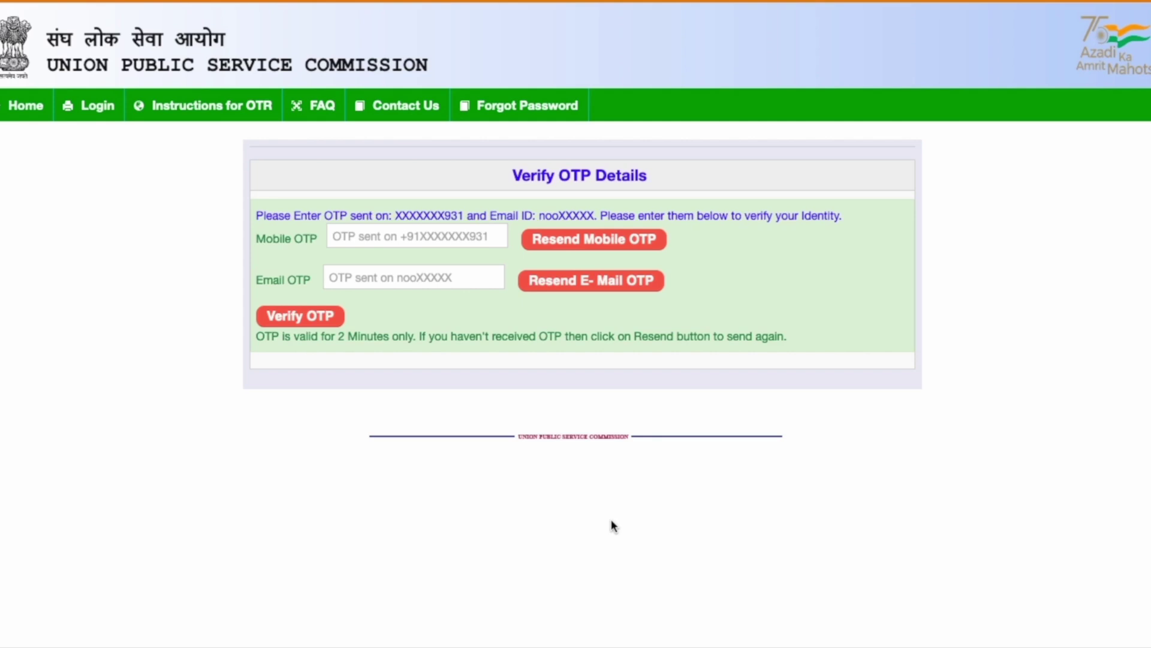
Step: Enter the mobile and email OTP codes and verify them to finish registration
{"action": "left_click", "coordinate": [370, 236]}
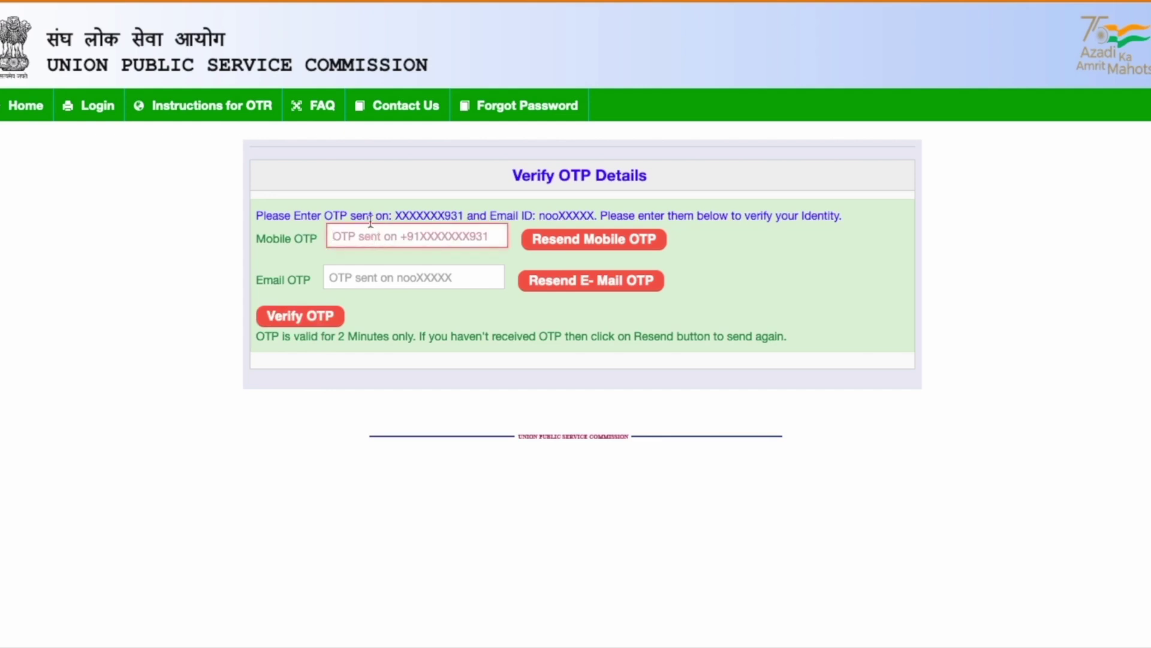
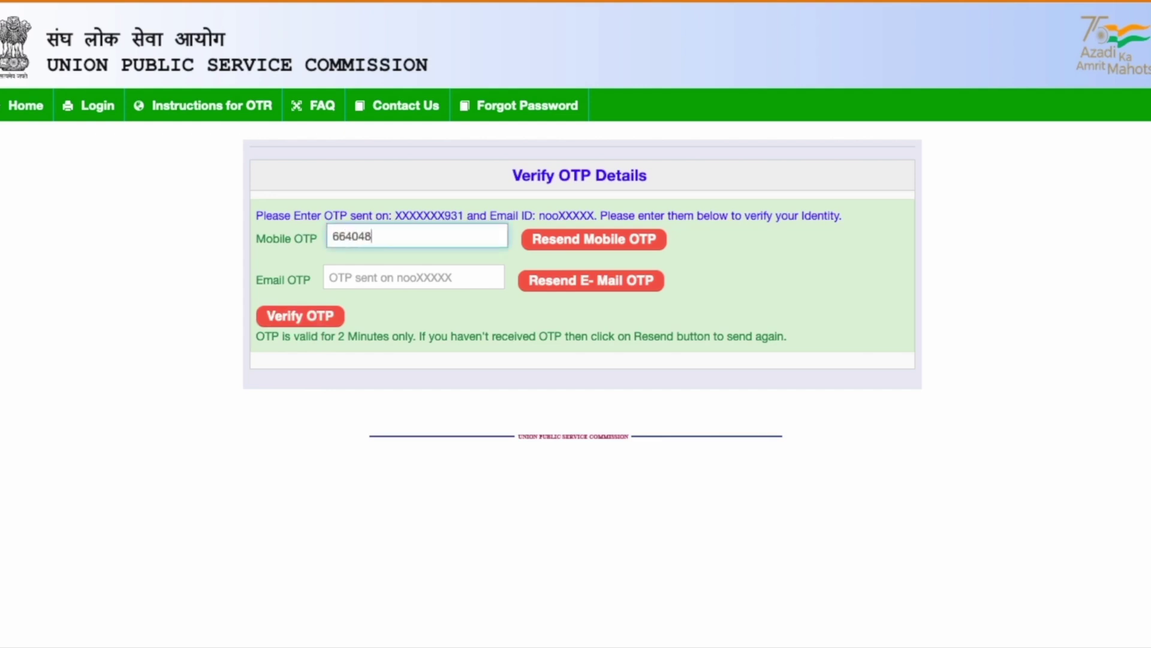
{"action": "left_click", "coordinate": [351, 272]}
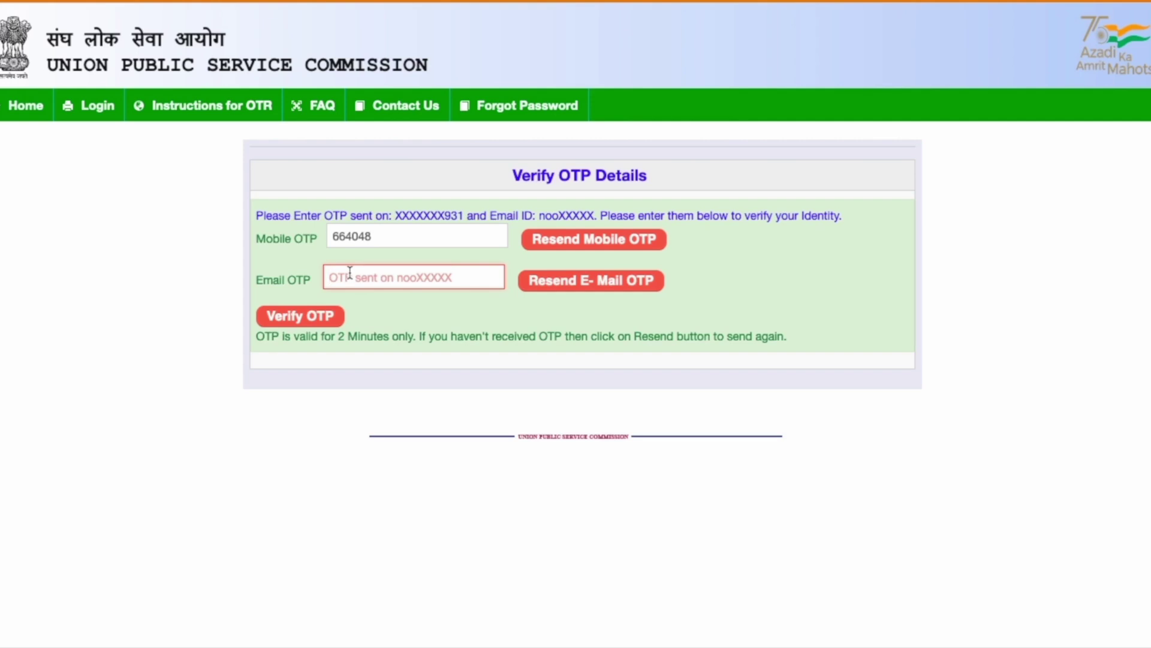
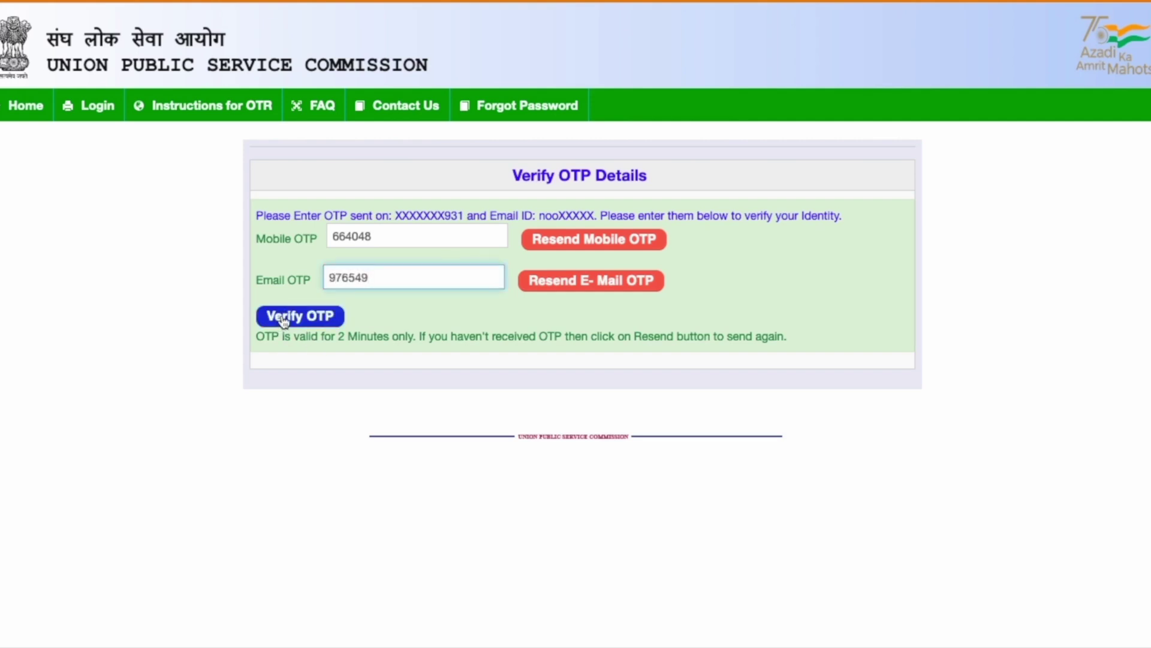
{"action": "left_click", "coordinate": [285, 321]}
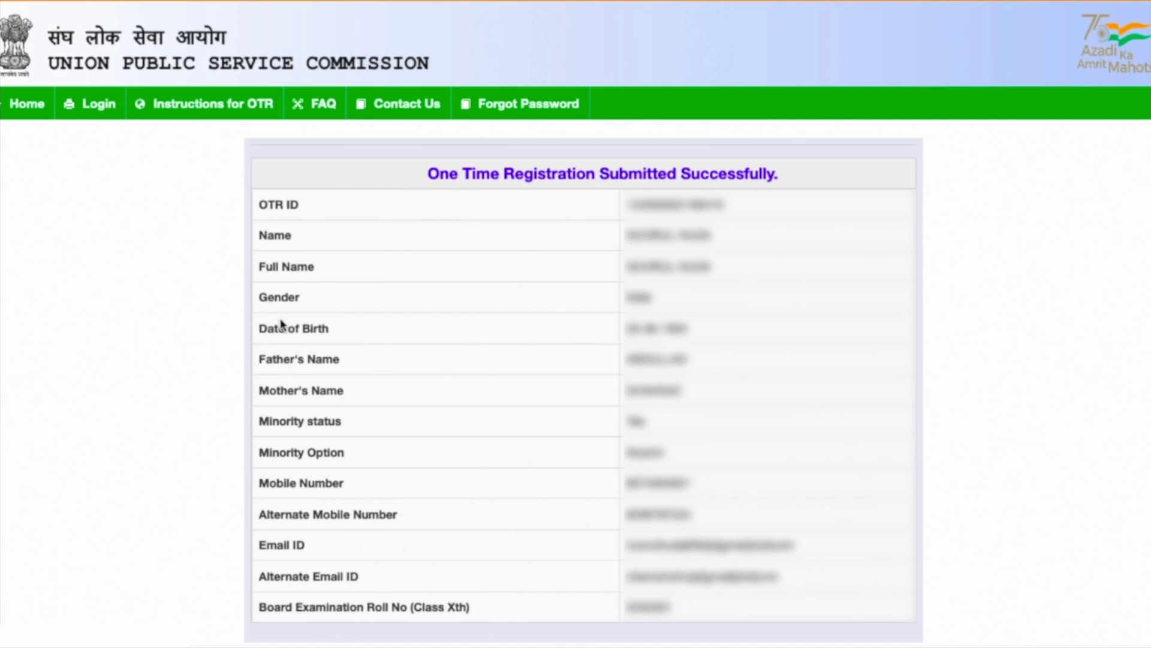
Step: Print the registration confirmation, then go to the OTR Login page
{"action": "key", "text": "ctrl+p"}
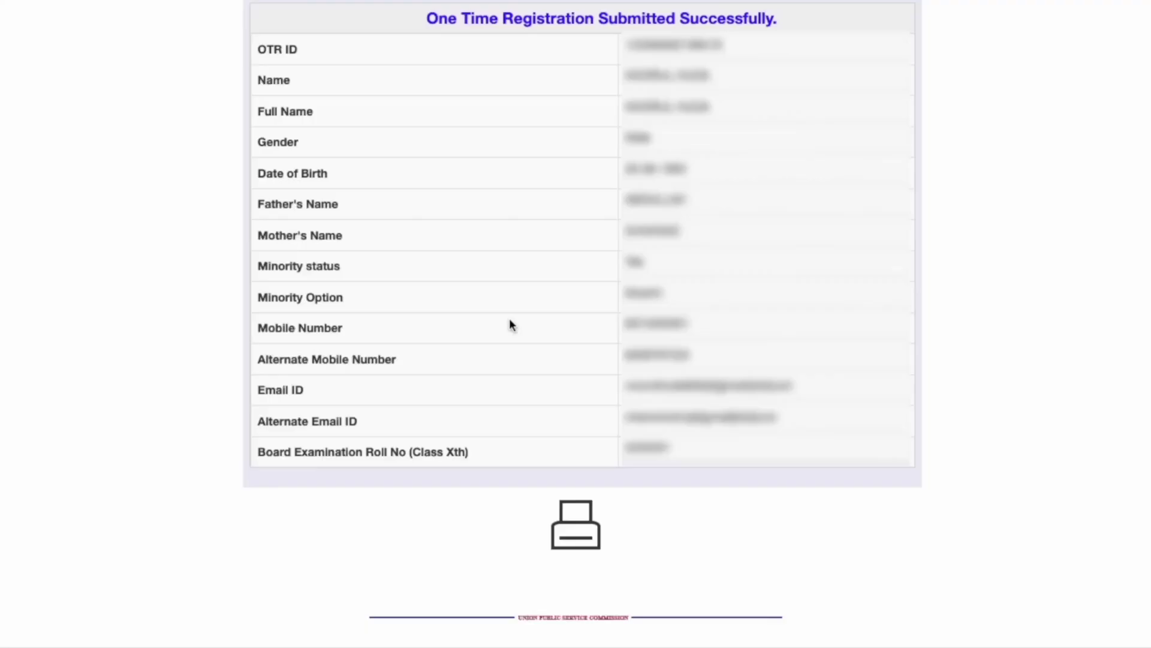
{"action": "scroll", "coordinate": [451, 306], "scroll_direction": "up", "scroll_amount": 3}
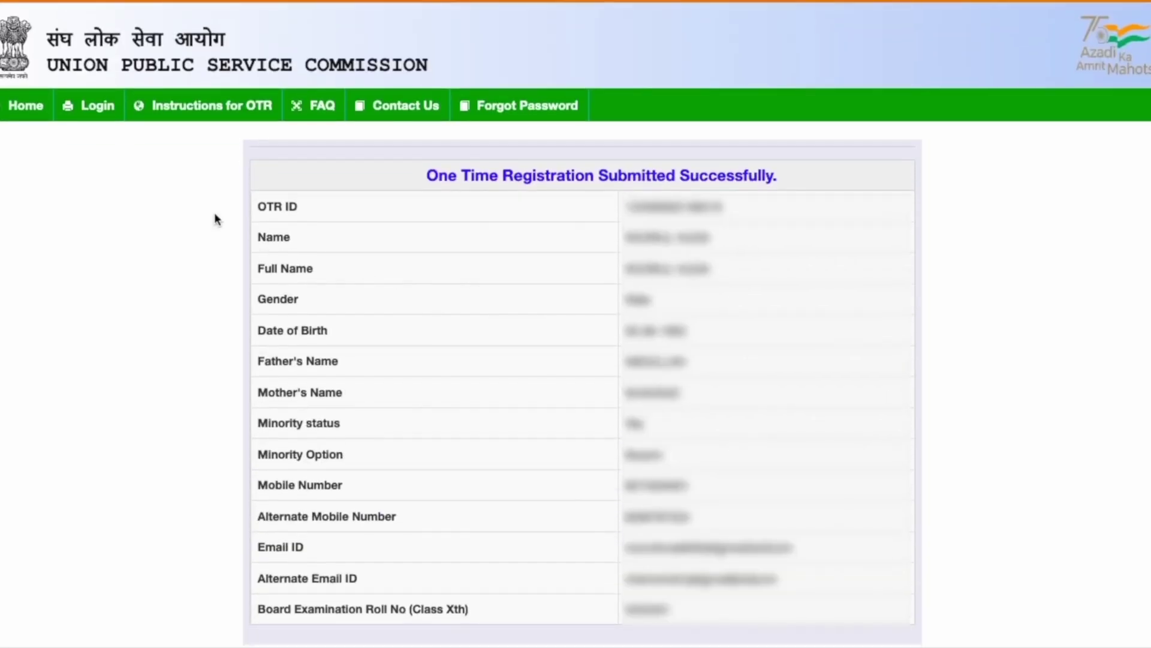
{"action": "left_click", "coordinate": [93, 107]}
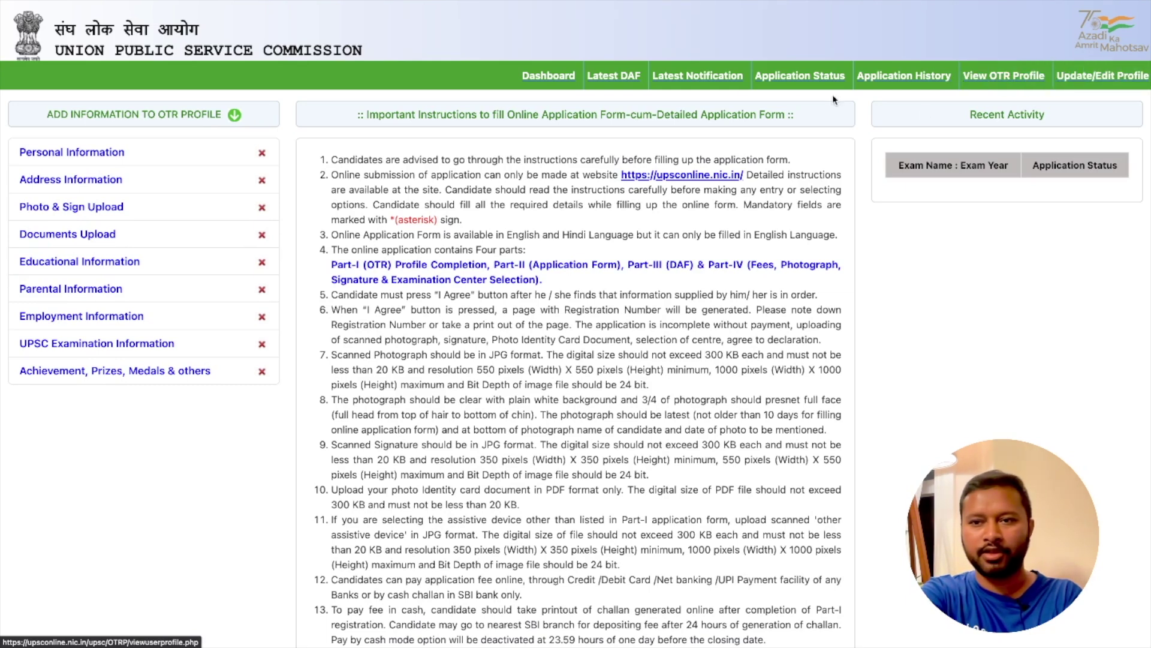
{"action": "left_click", "coordinate": [703, 81]}
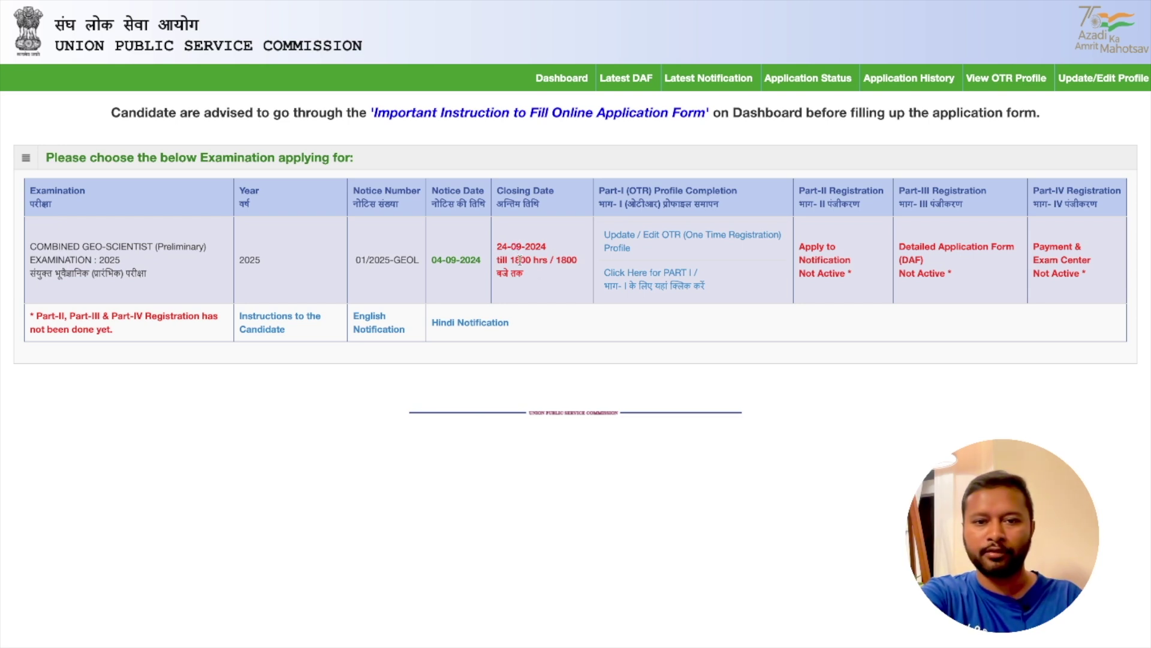
{"action": "left_click", "coordinate": [623, 241]}
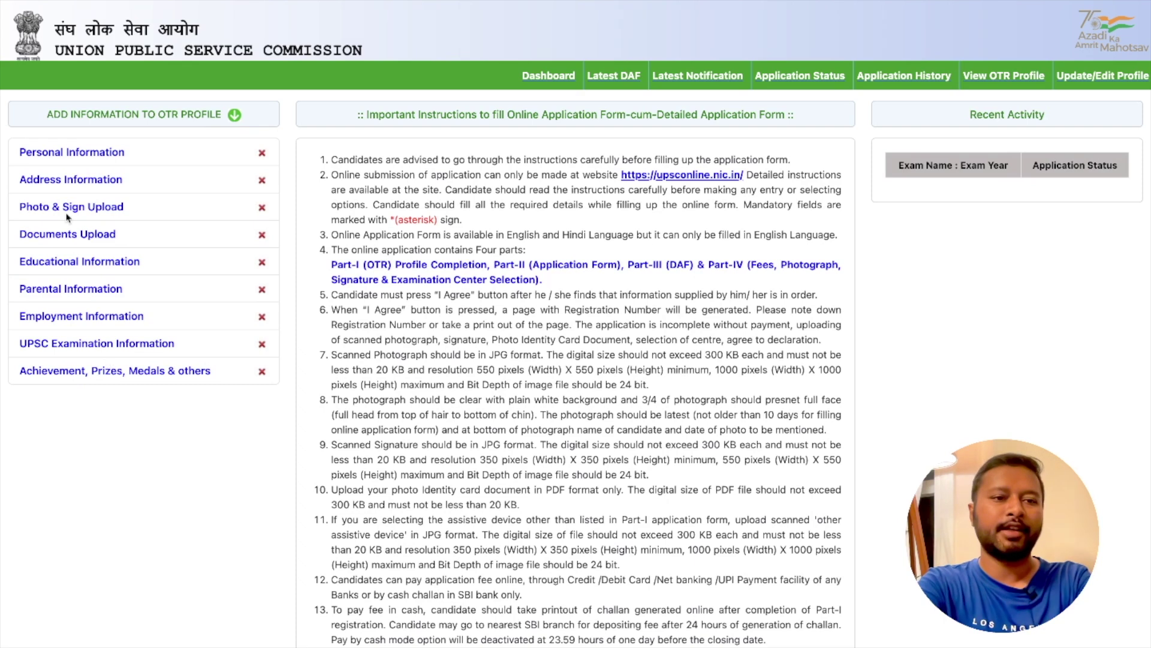
Step: Open the Personal Information section and work down through its fields
{"action": "left_click", "coordinate": [99, 153]}
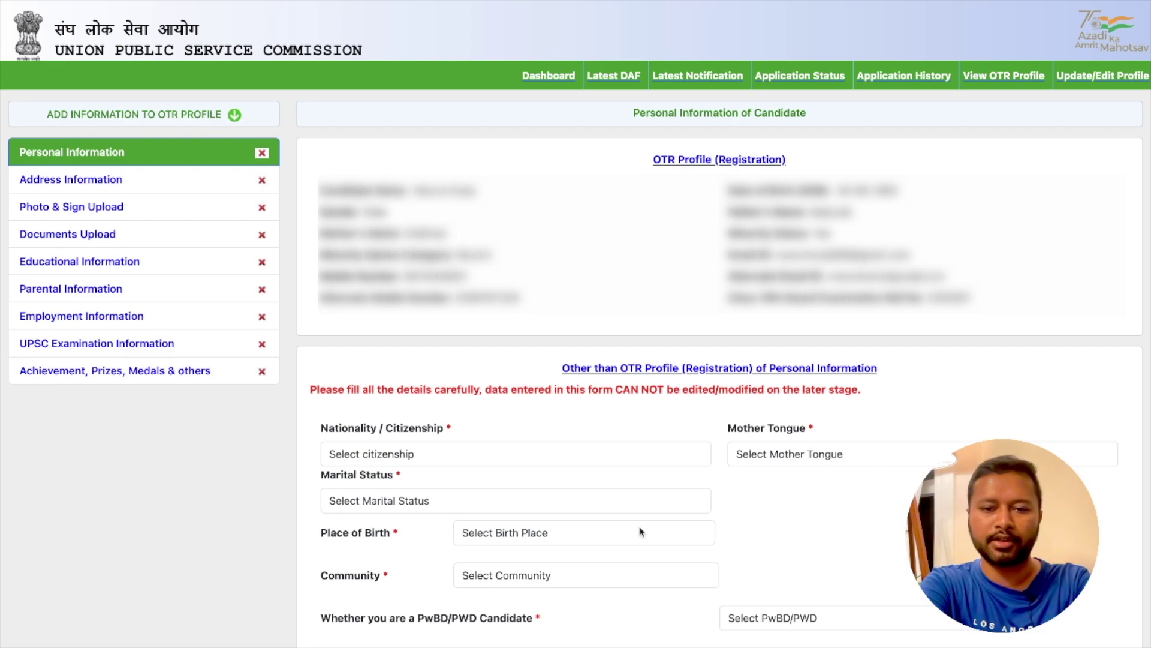
{"action": "scroll", "coordinate": [911, 488], "scroll_direction": "down", "scroll_amount": 6}
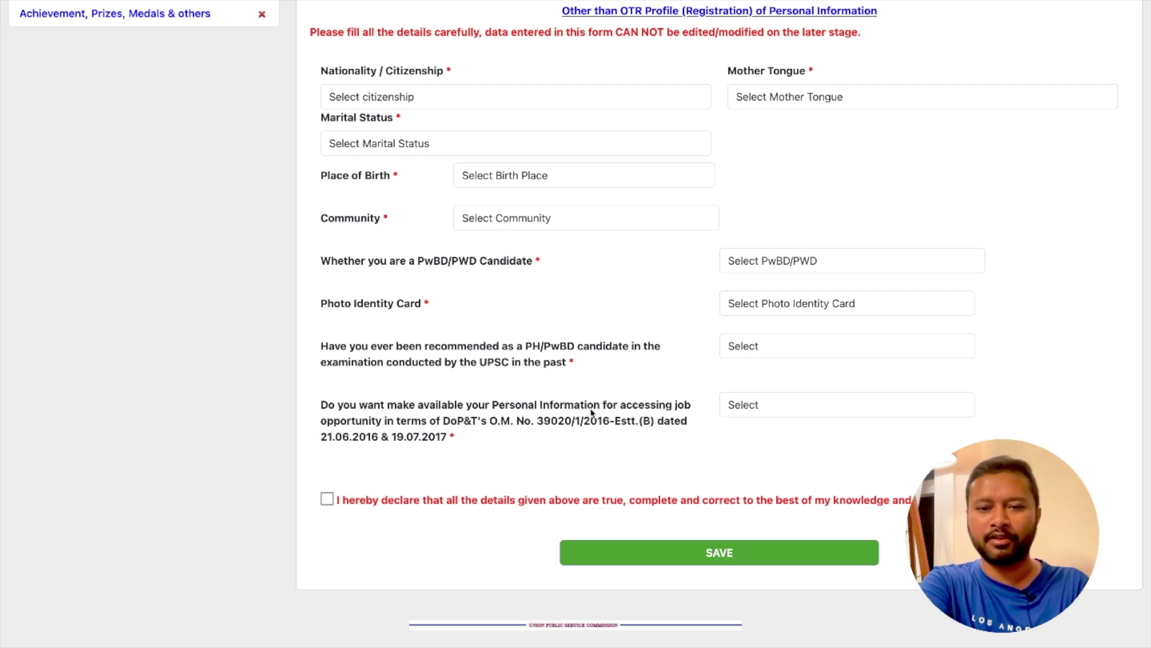
{"action": "scroll", "coordinate": [418, 427], "scroll_direction": "down", "scroll_amount": 1}
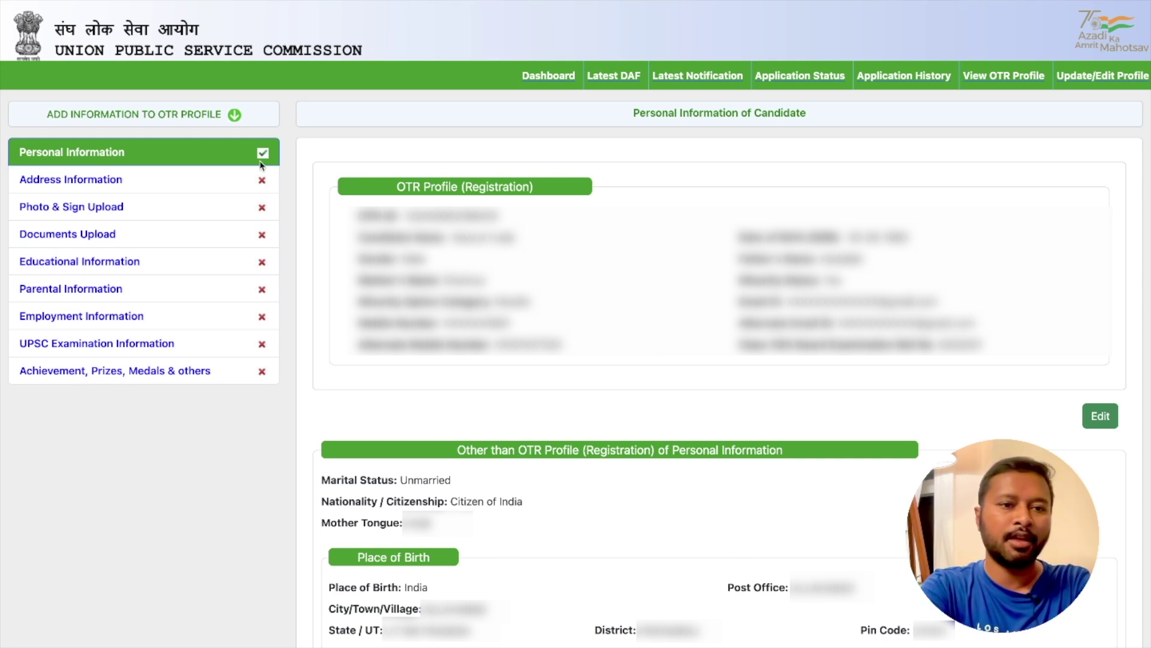
Step: Open the Address Information section to begin filling the remaining profile sections
{"action": "left_click", "coordinate": [94, 186]}
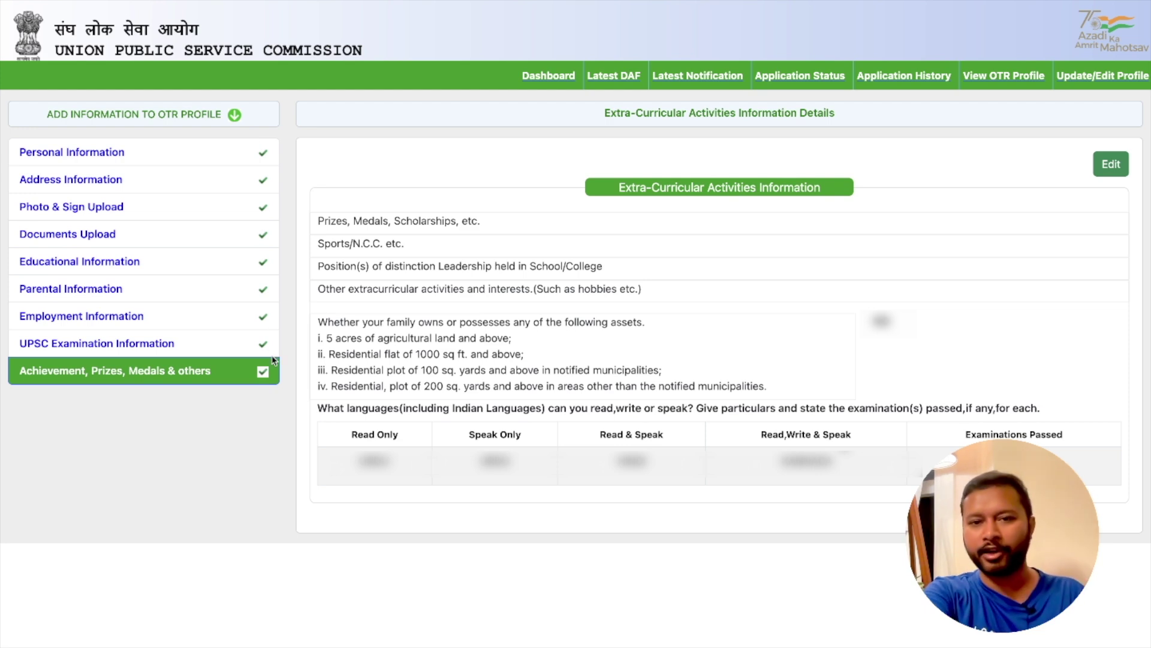
Step: Return to the Dashboard and show the Latest Notification examination listings
{"action": "left_click", "coordinate": [537, 73]}
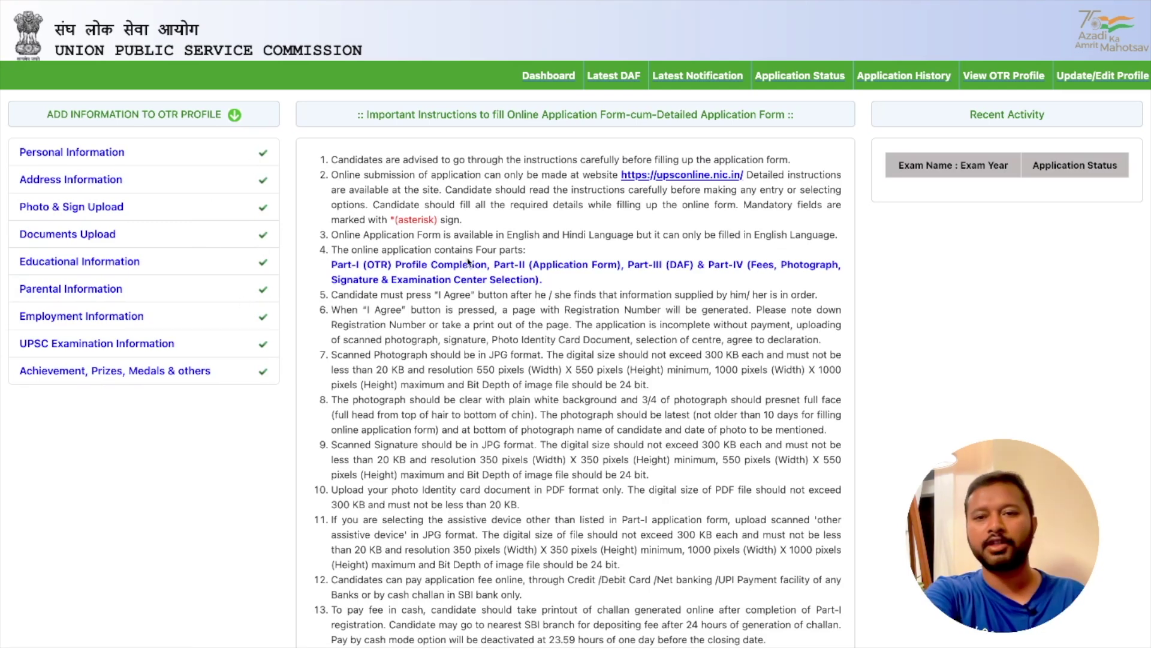
{"action": "left_click", "coordinate": [685, 80]}
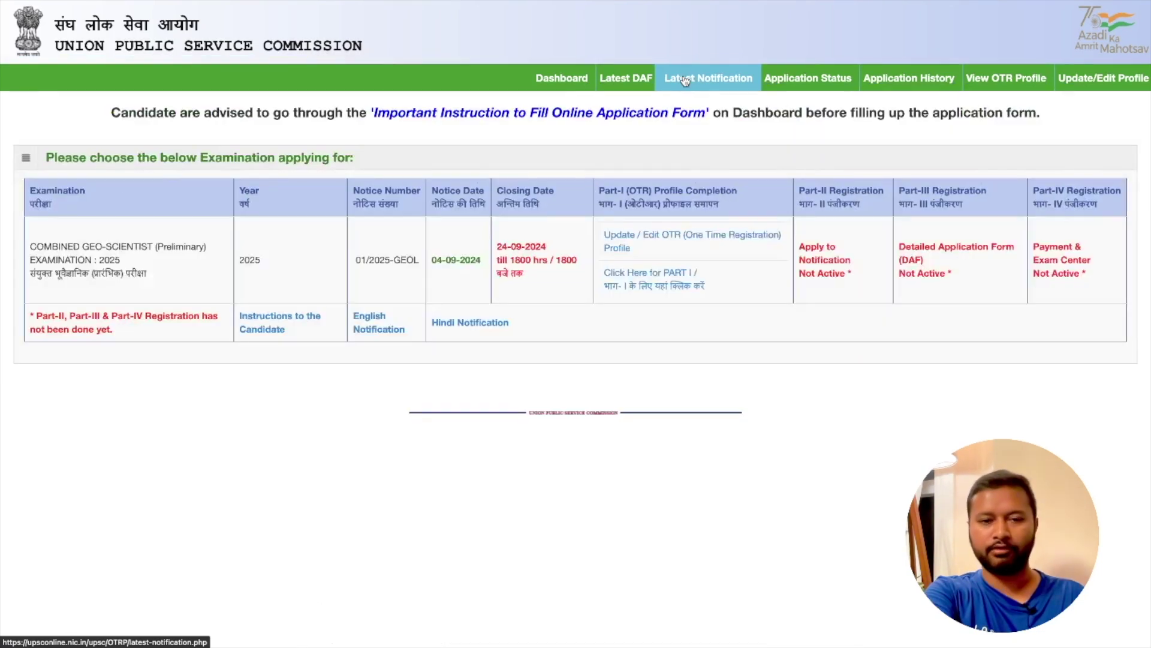
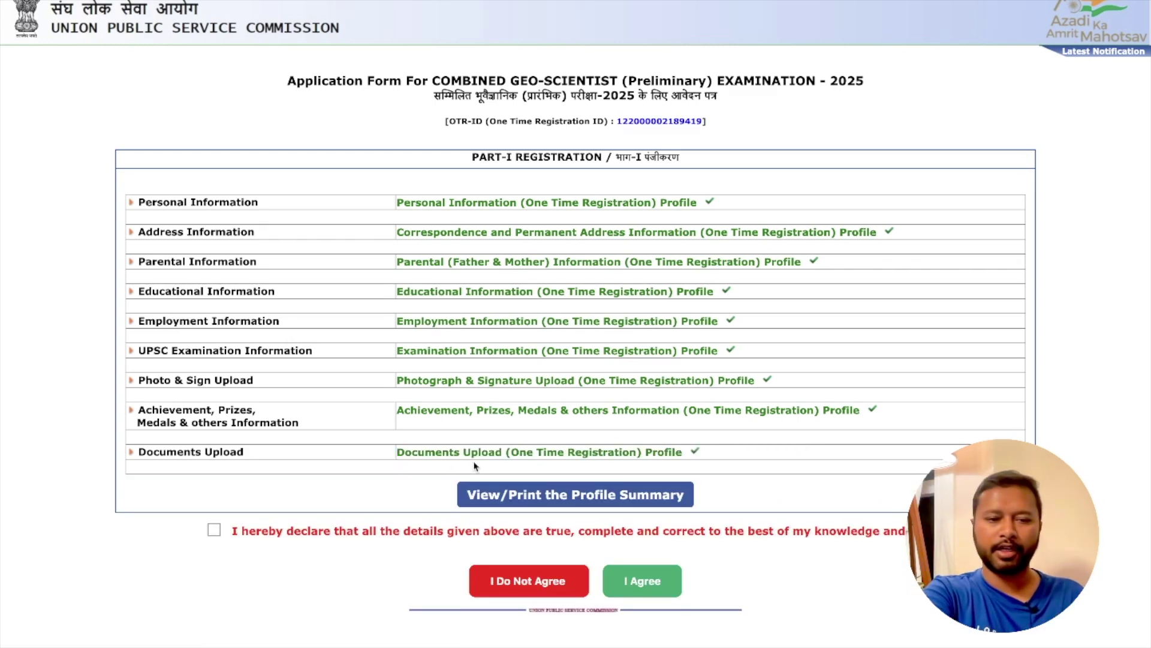
Step: Tick the Part-I declaration that the details are correct and agree to it
{"action": "left_click", "coordinate": [215, 533]}
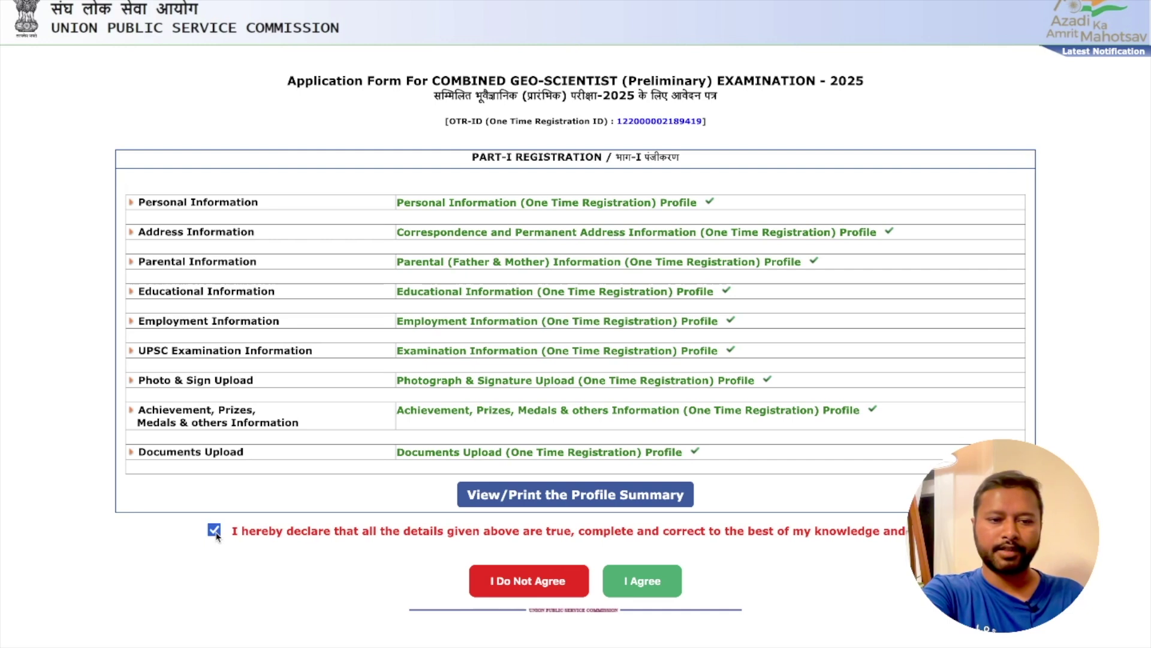
{"action": "left_click", "coordinate": [645, 580]}
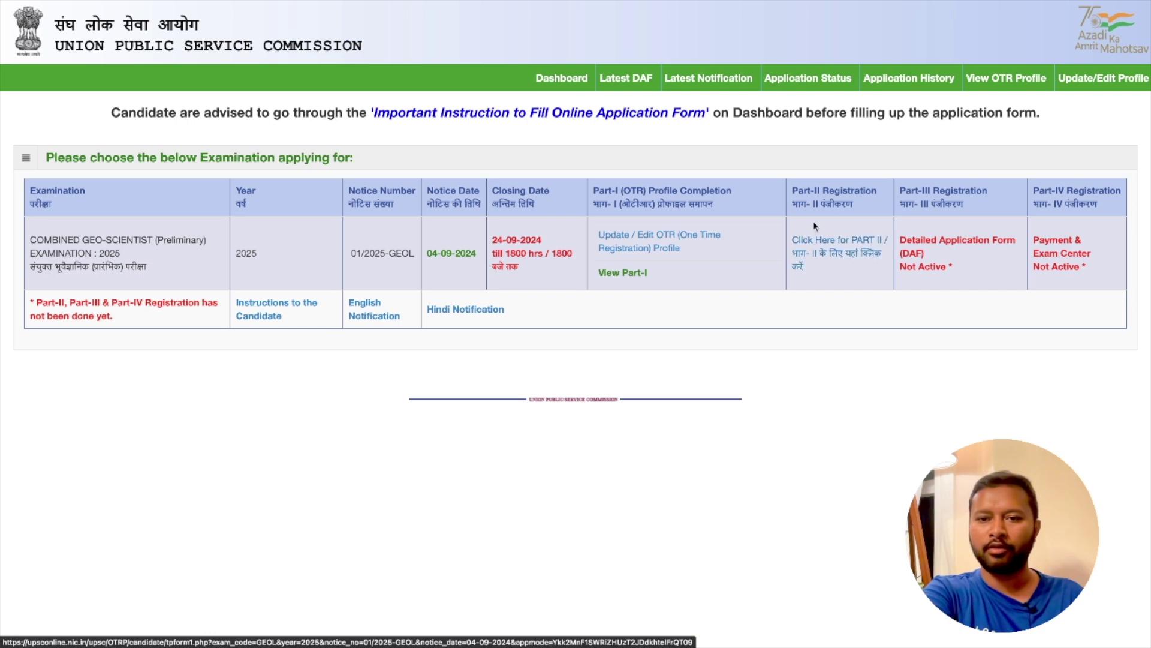
Step: Begin Part-II registration with M. Sc. in Chemistry as the educational qualification
{"action": "left_click", "coordinate": [833, 254]}
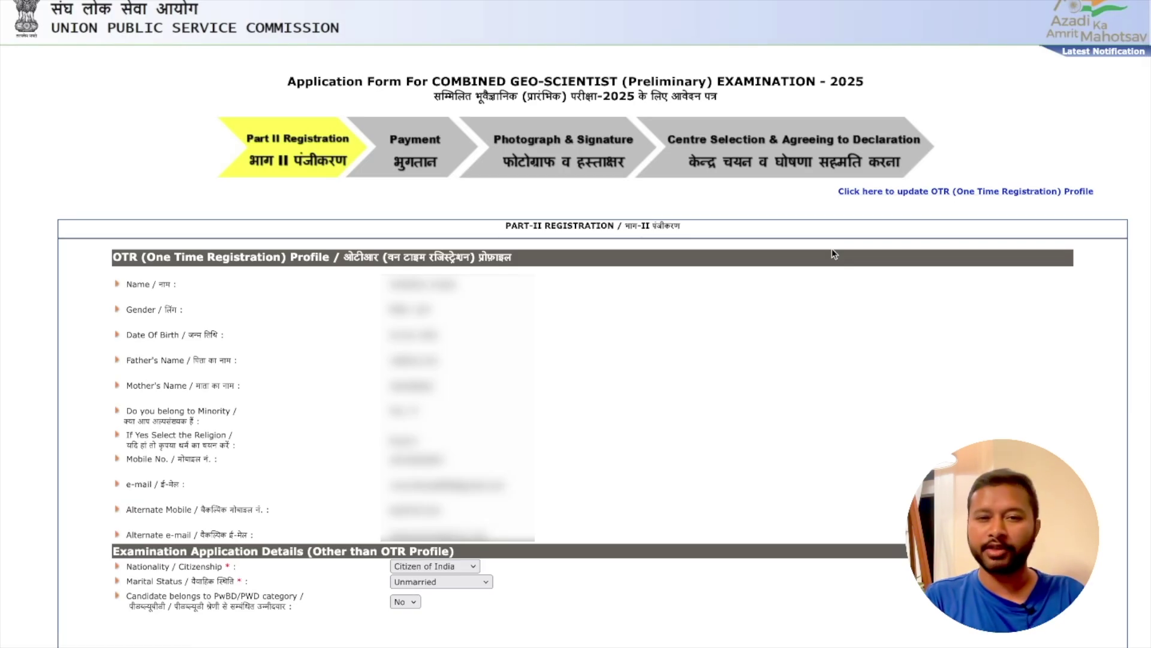
{"action": "scroll", "coordinate": [832, 252], "scroll_direction": "down", "scroll_amount": 6}
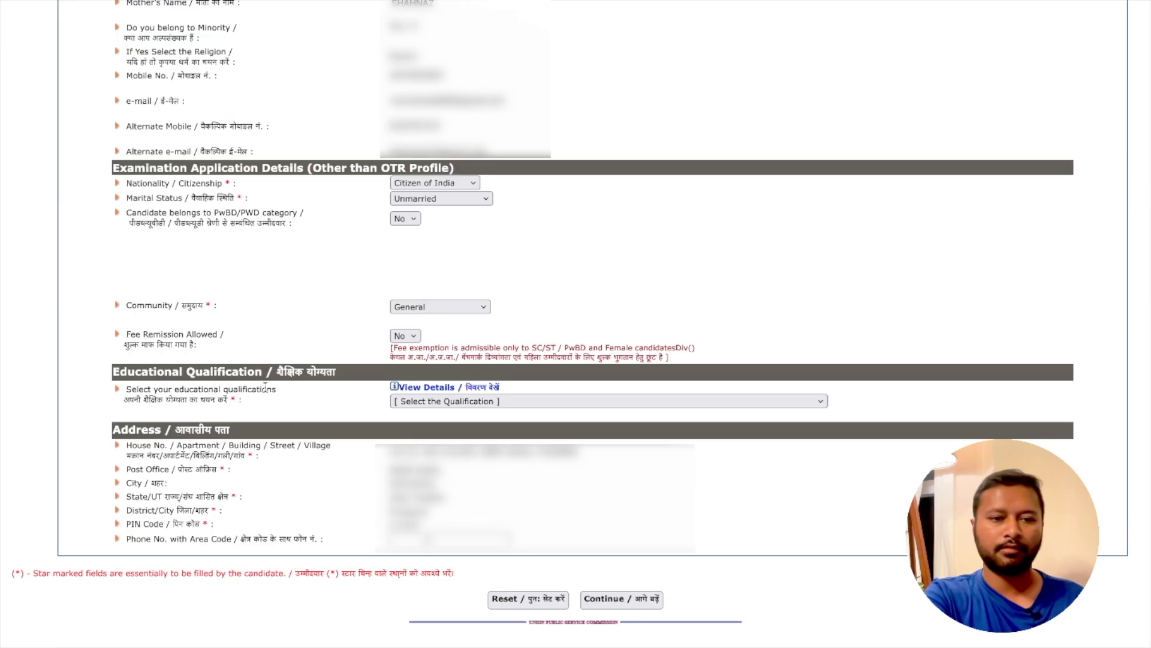
{"action": "left_click", "coordinate": [424, 401]}
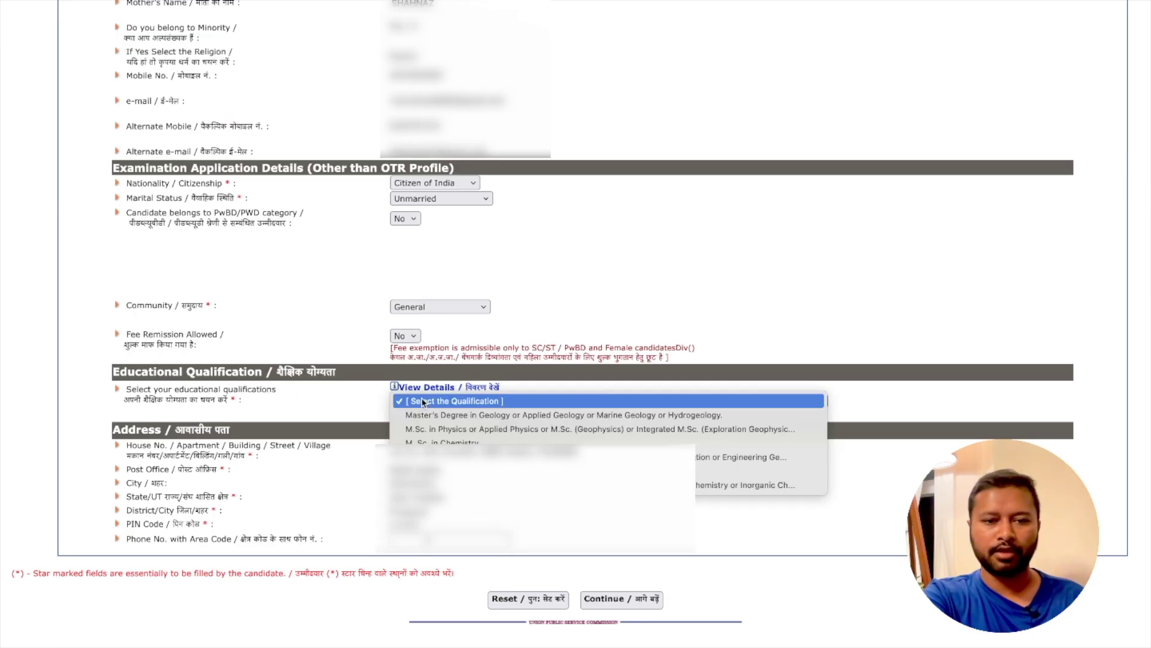
{"action": "left_click", "coordinate": [428, 442]}
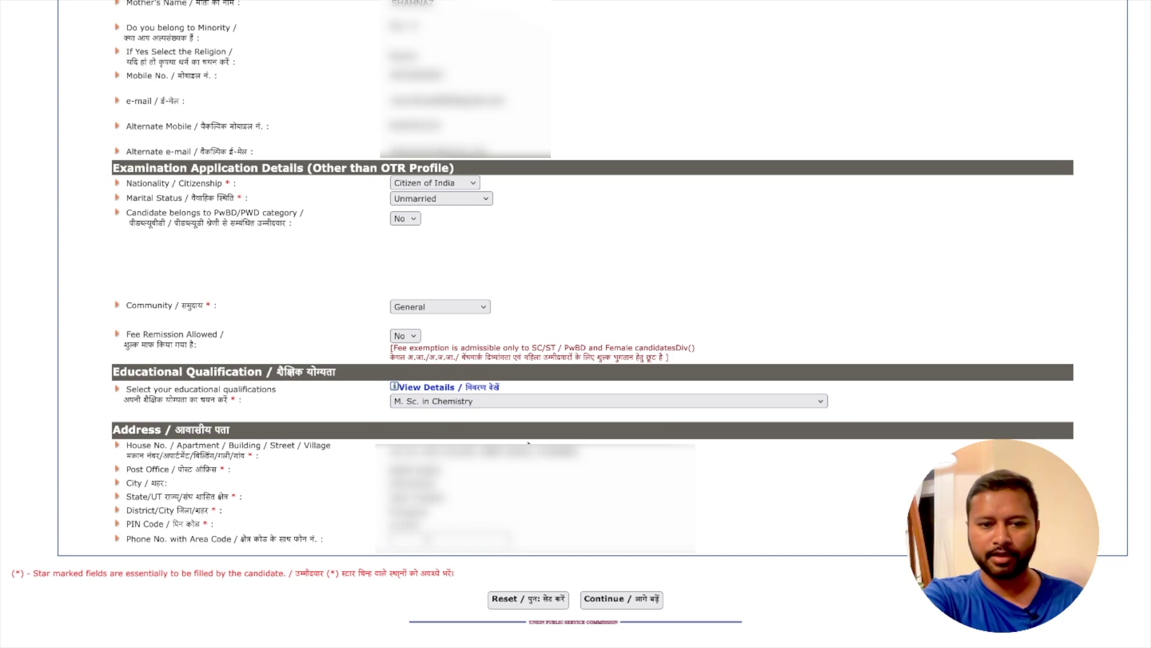
{"action": "left_click", "coordinate": [641, 603]}
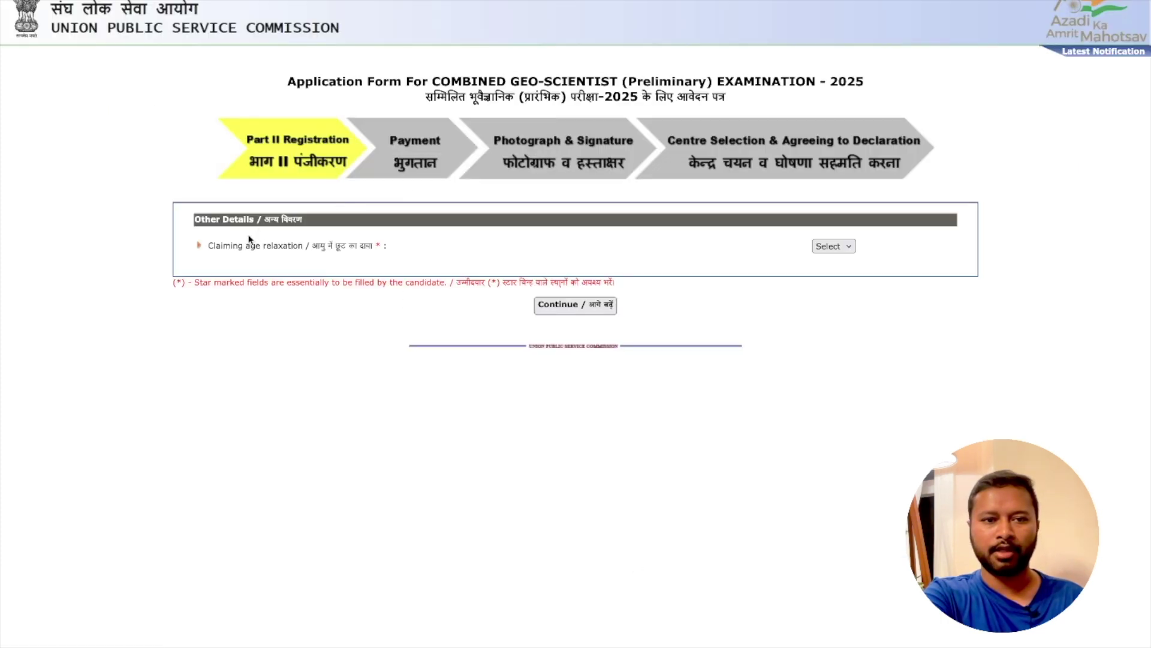
Step: Answer No to 'Claiming age relaxation' and continue
{"action": "left_click", "coordinate": [833, 247]}
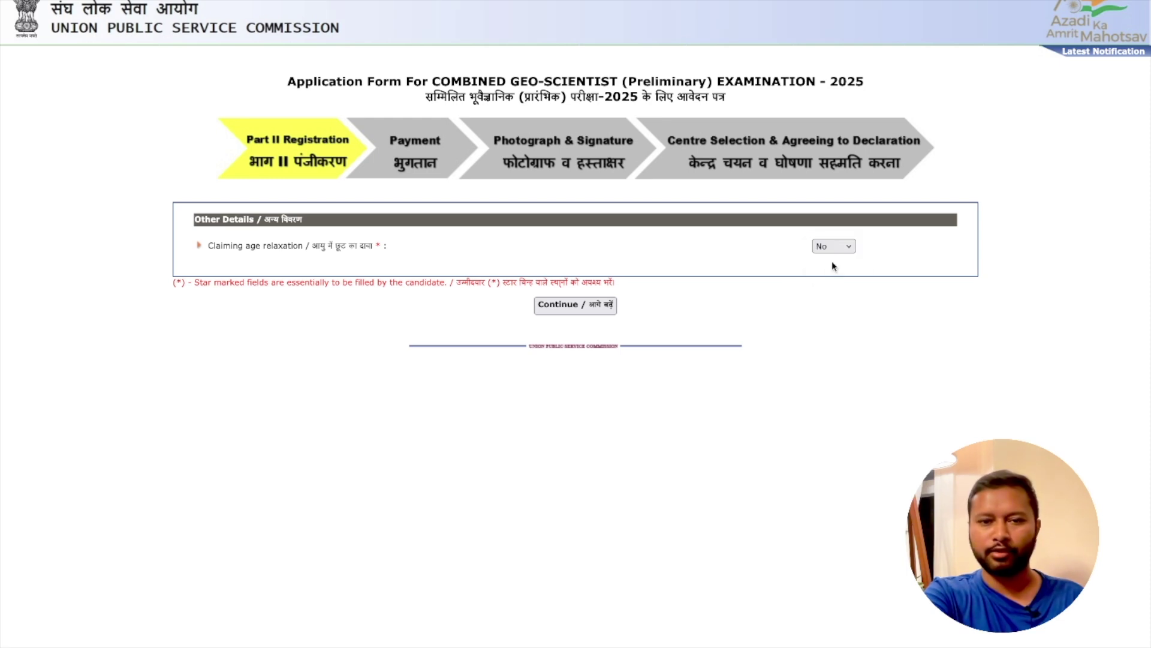
{"action": "left_click", "coordinate": [580, 308]}
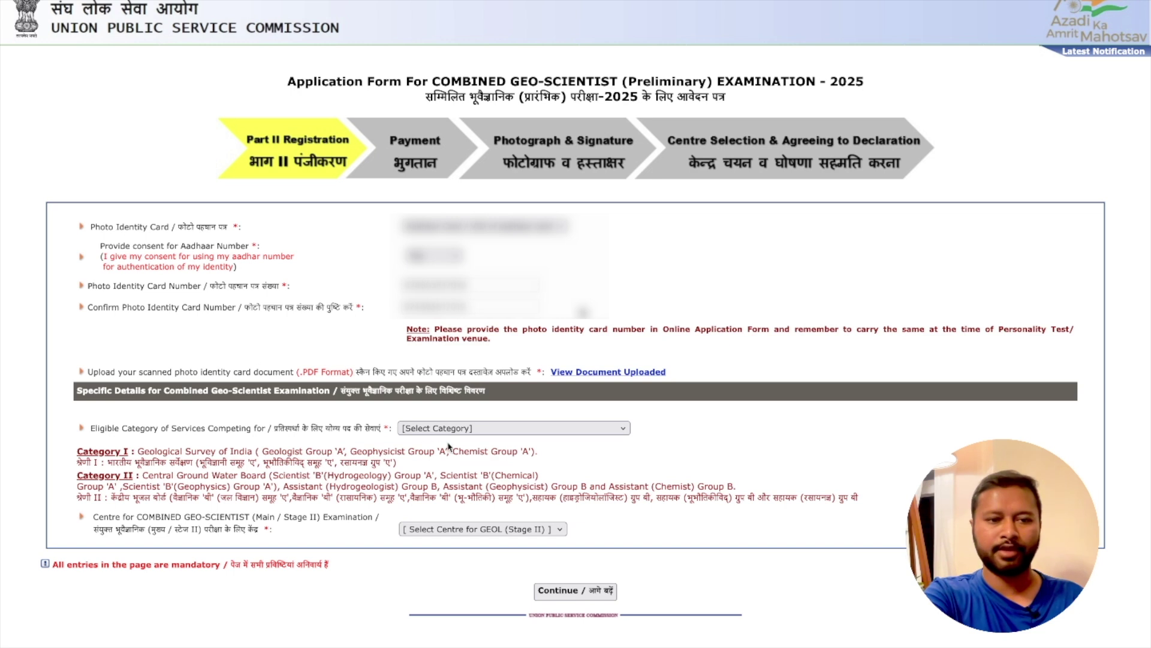
Step: Choose 'Both Chemists Gr. A and Scientist B (Chemical) Gr. A' as category and Hyderabad as Stage II centre
{"action": "left_click", "coordinate": [465, 436]}
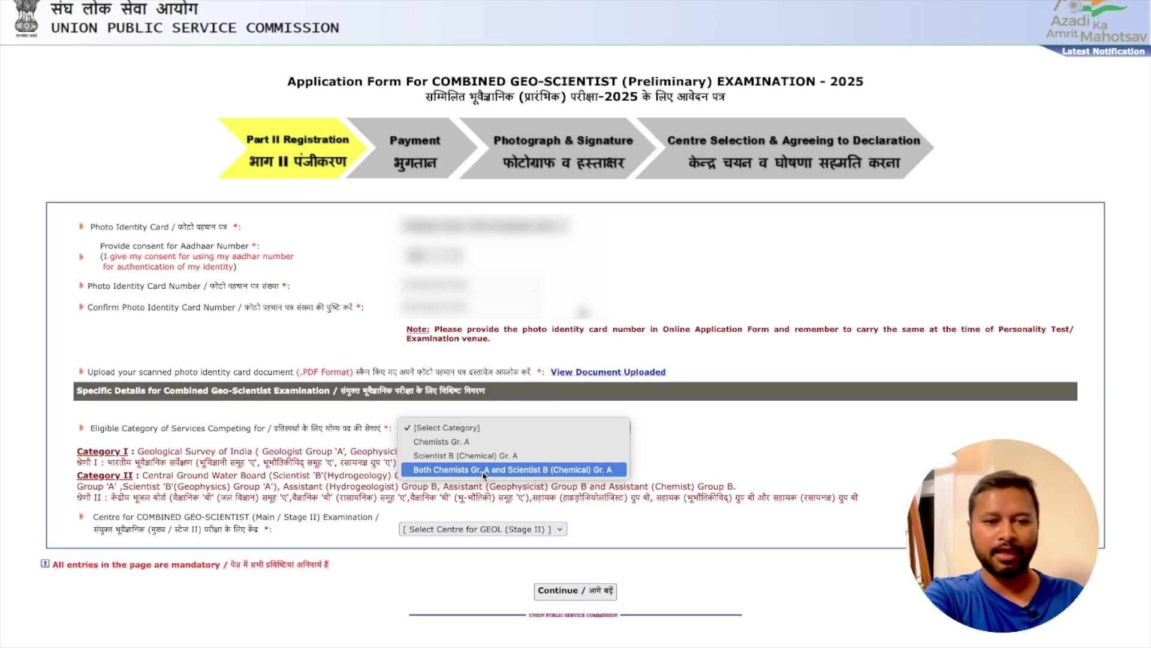
{"action": "left_click", "coordinate": [484, 470]}
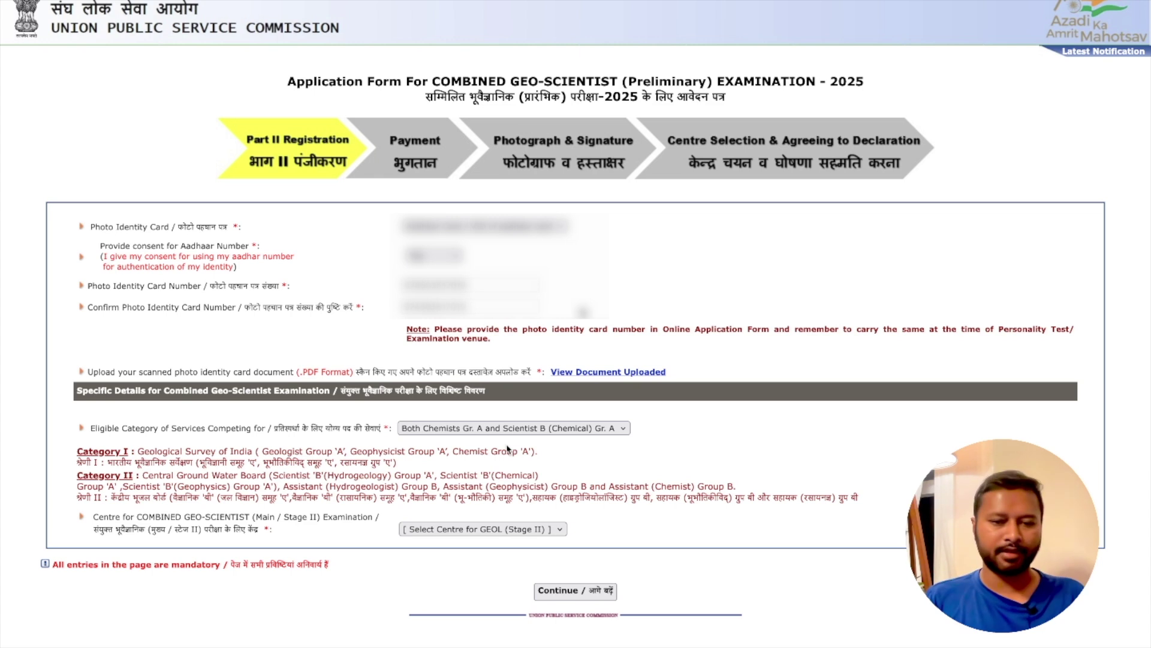
{"action": "left_click", "coordinate": [489, 530]}
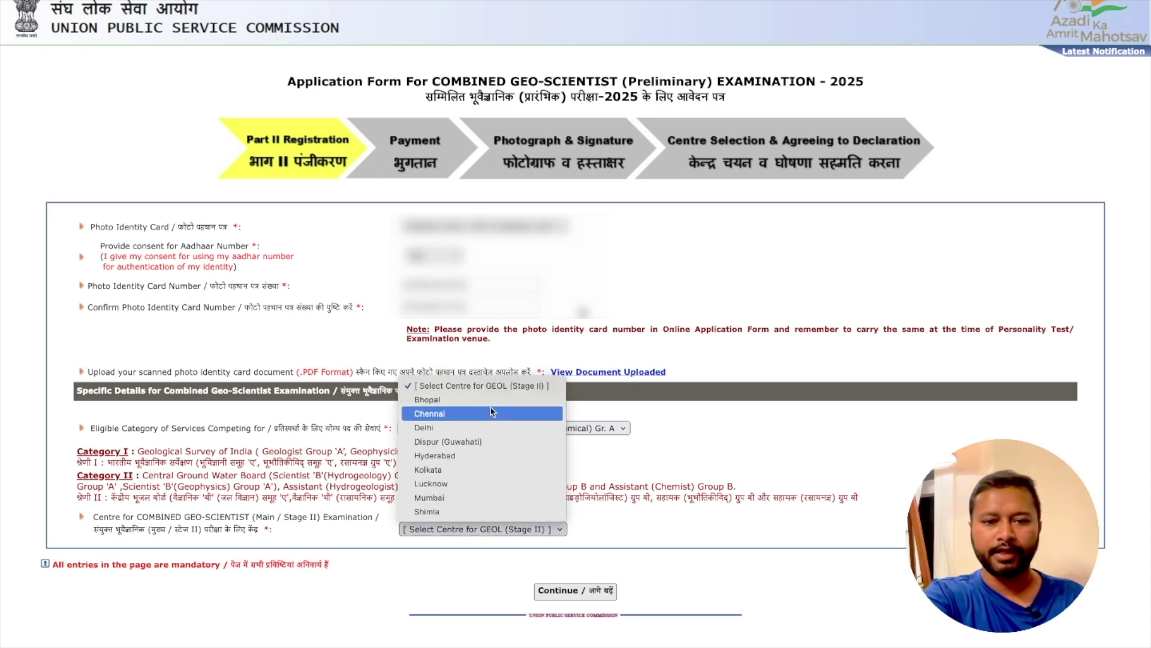
{"action": "left_click", "coordinate": [485, 456]}
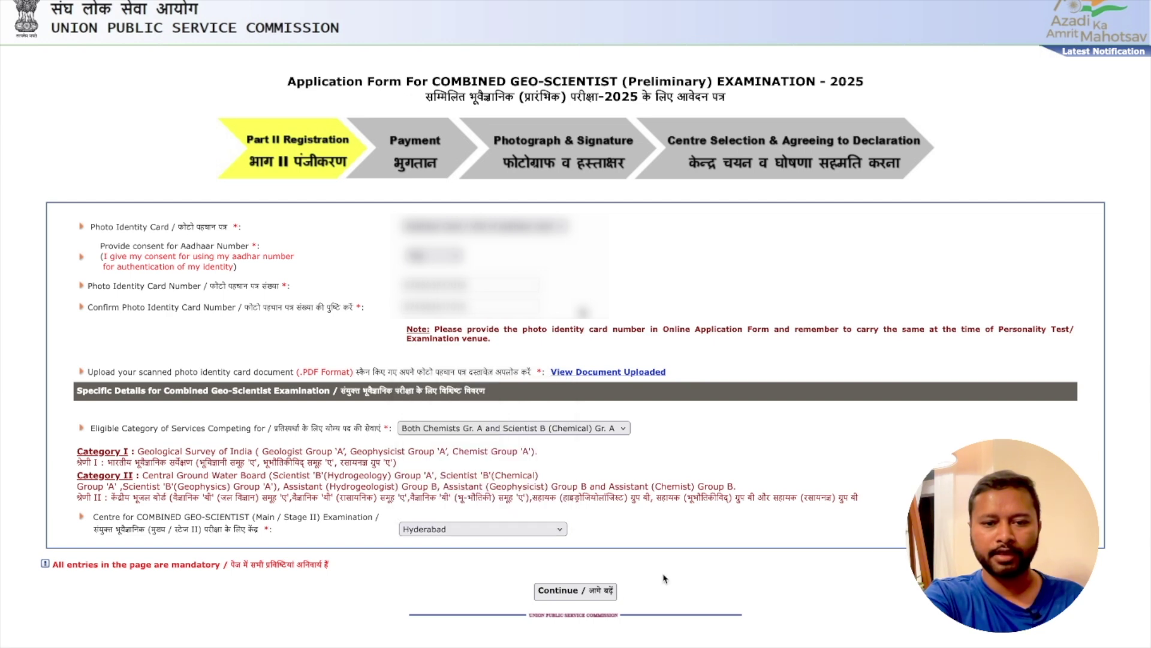
{"action": "left_click", "coordinate": [570, 592]}
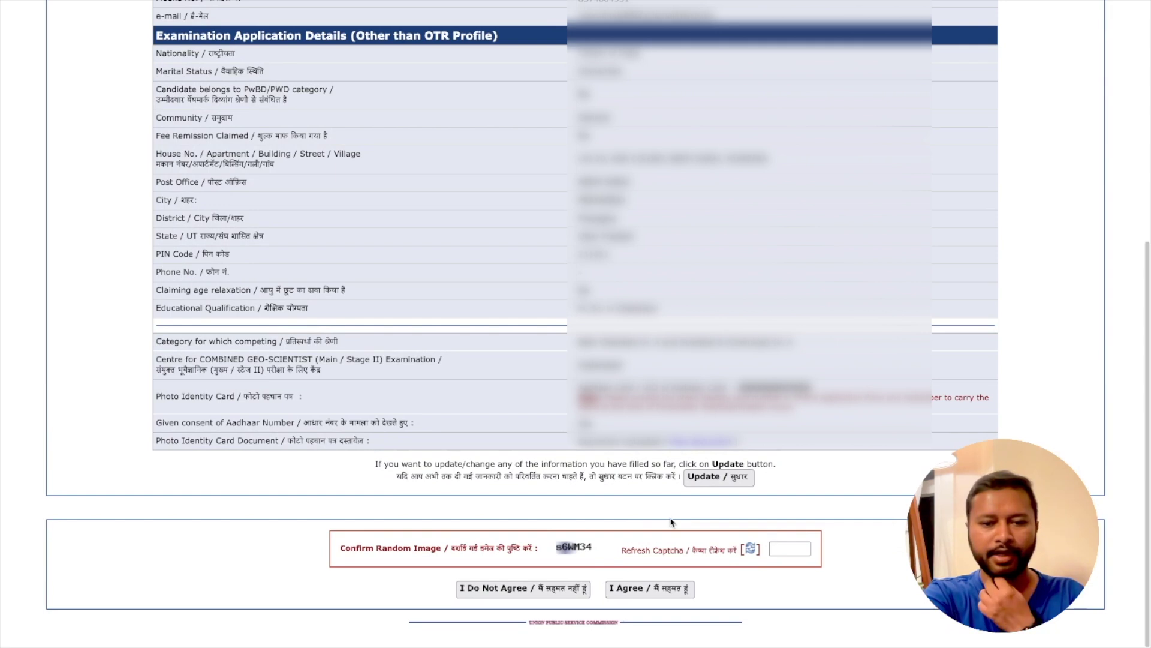
Step: Enter the displayed captcha, agree to complete Part-II, and proceed to Part III
{"action": "left_click", "coordinate": [789, 549]}
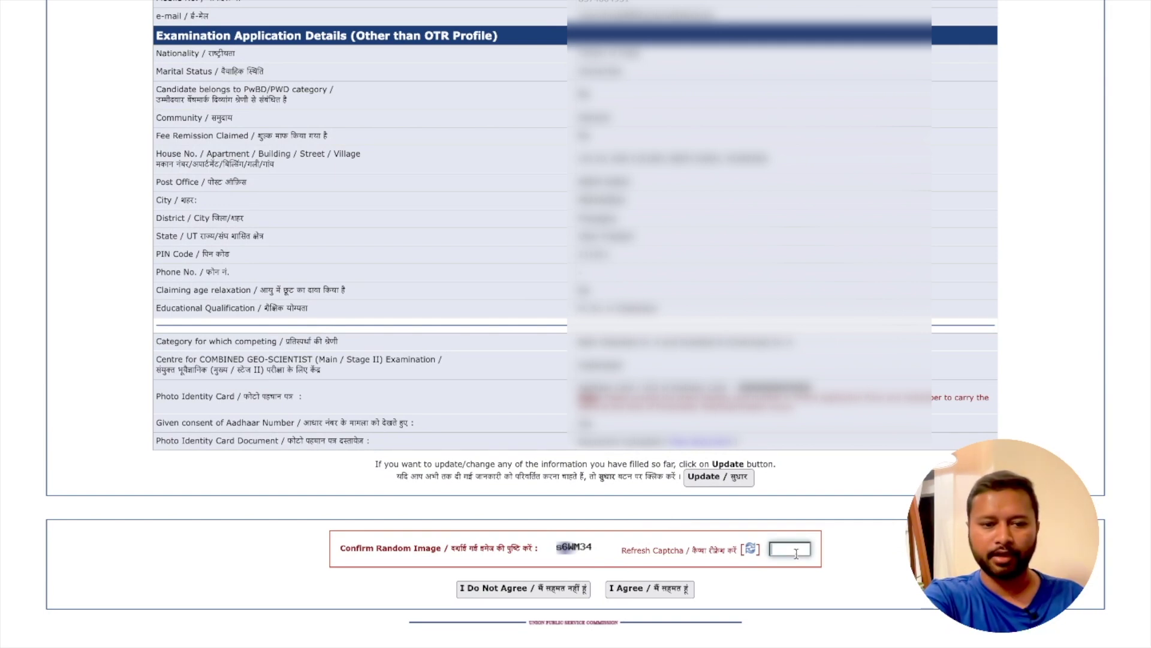
{"action": "type", "text": "s"}
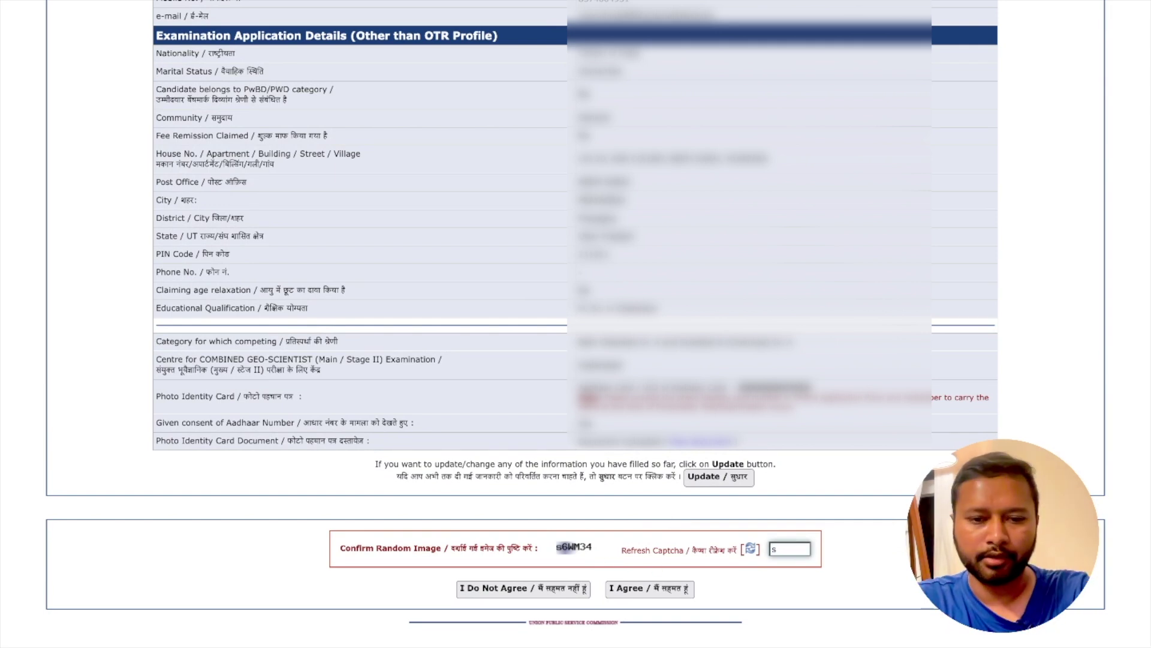
{"action": "type", "text": "6"}
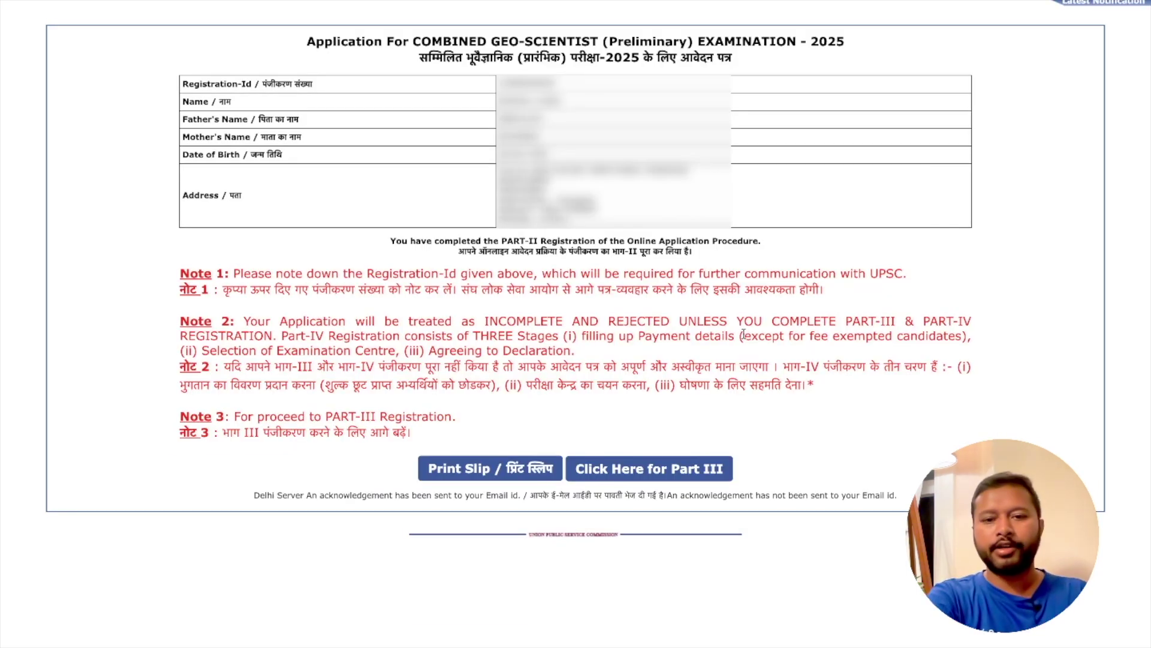
{"action": "left_click", "coordinate": [671, 474]}
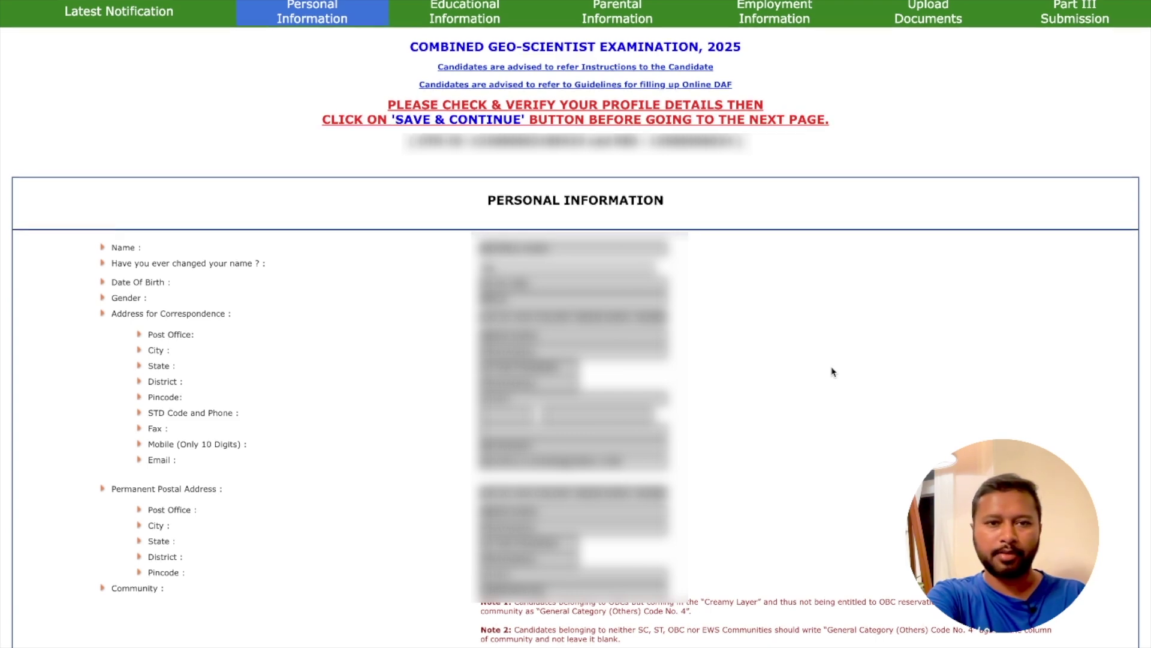
Step: Save the personal details, then set Chemist Gr. A first and Scientist 'B' Chemical second preference
{"action": "scroll", "coordinate": [830, 369], "scroll_direction": "down", "scroll_amount": 9}
{"action": "left_click", "coordinate": [590, 624]}
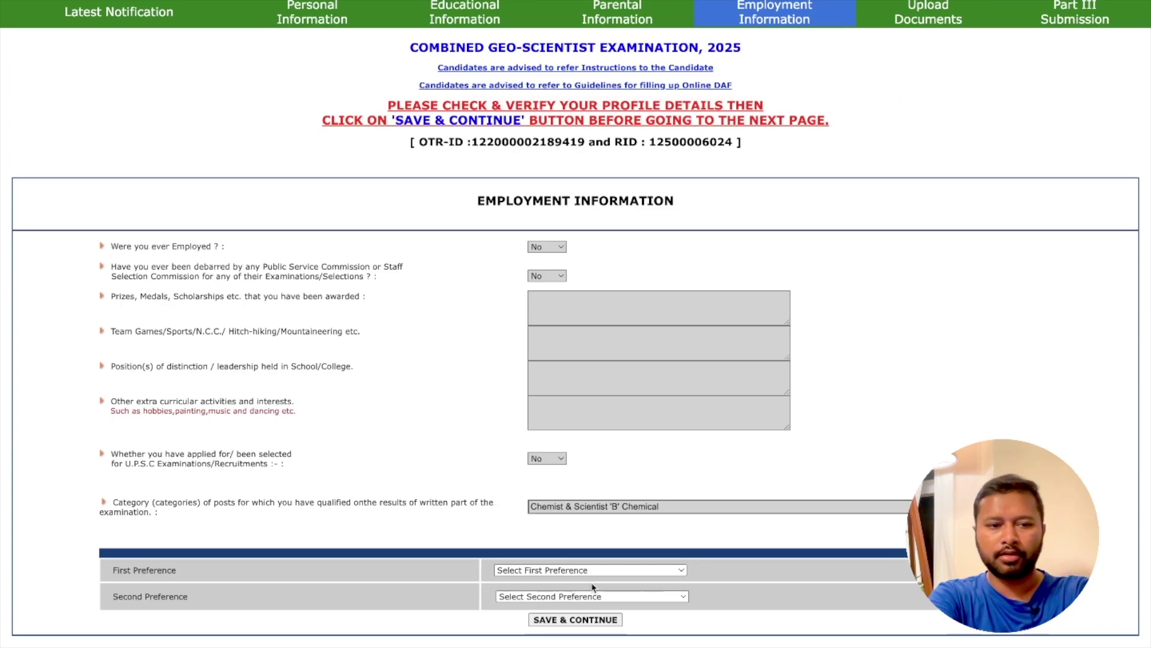
{"action": "left_click", "coordinate": [548, 570]}
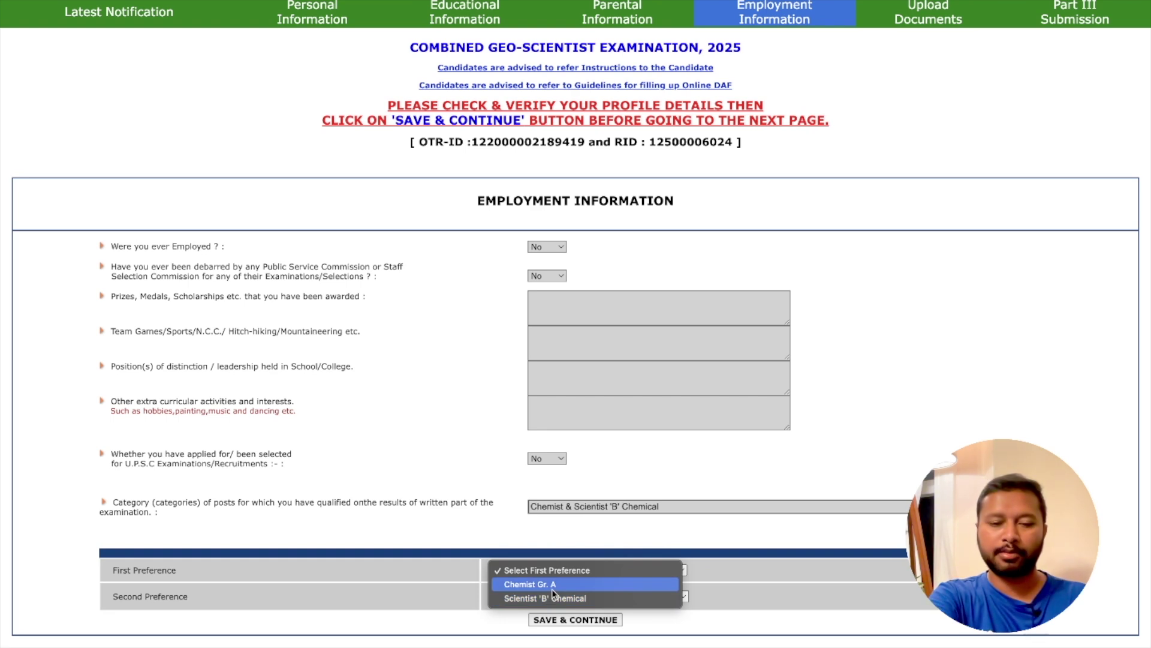
{"action": "left_click", "coordinate": [552, 584]}
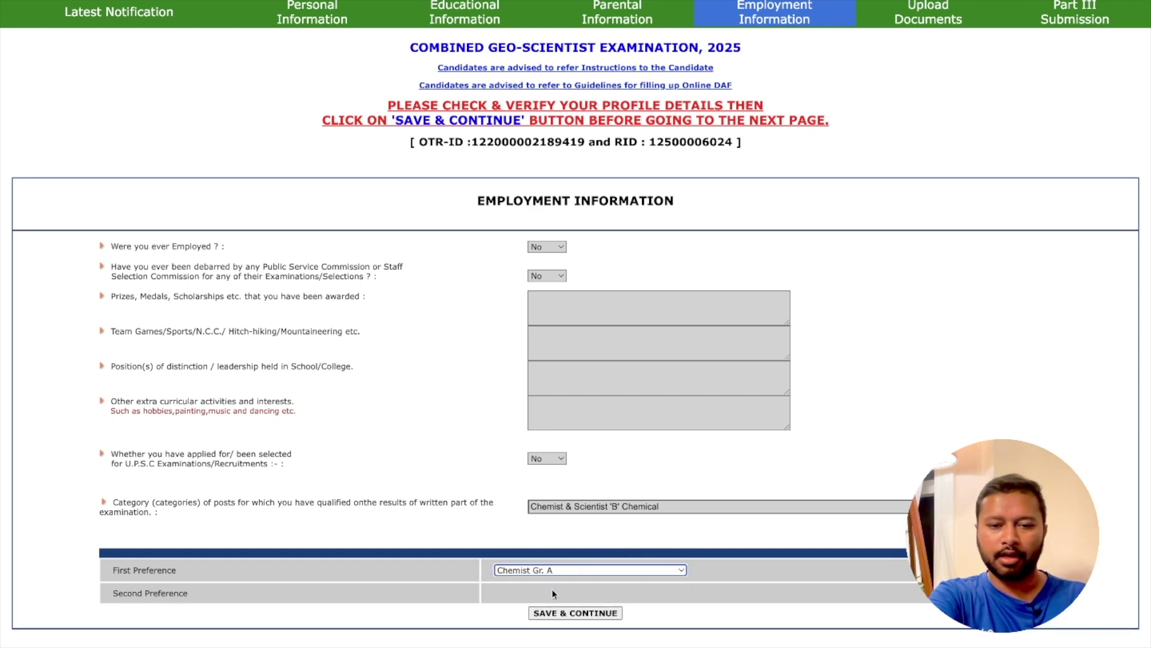
{"action": "left_click", "coordinate": [548, 596]}
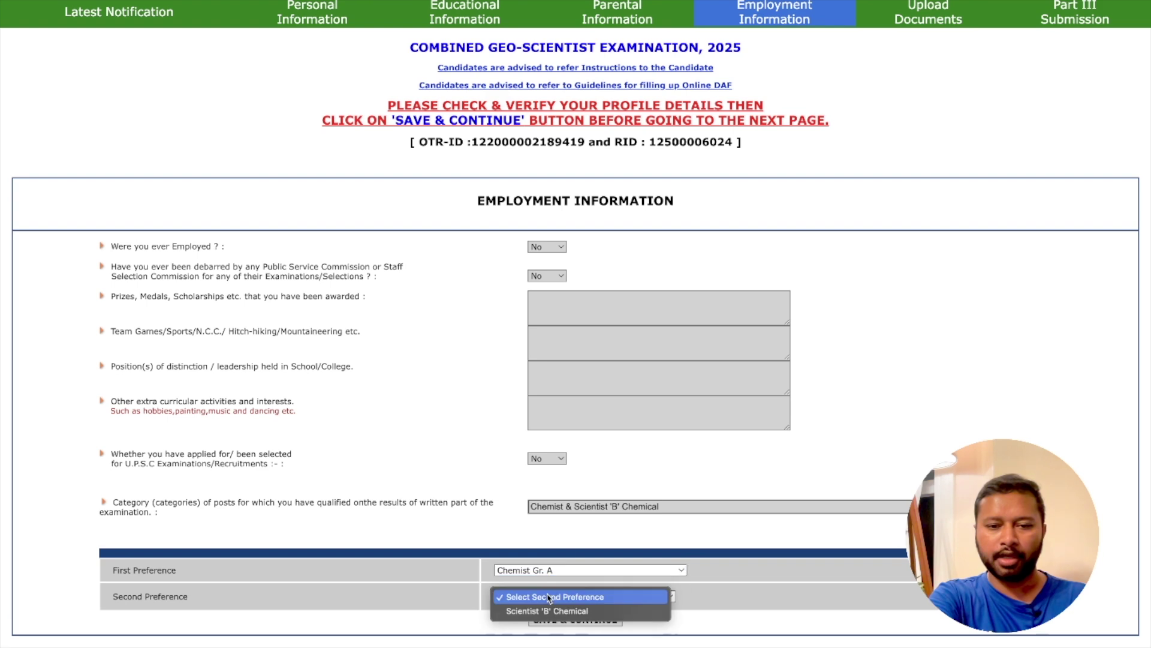
{"action": "left_click", "coordinate": [549, 611]}
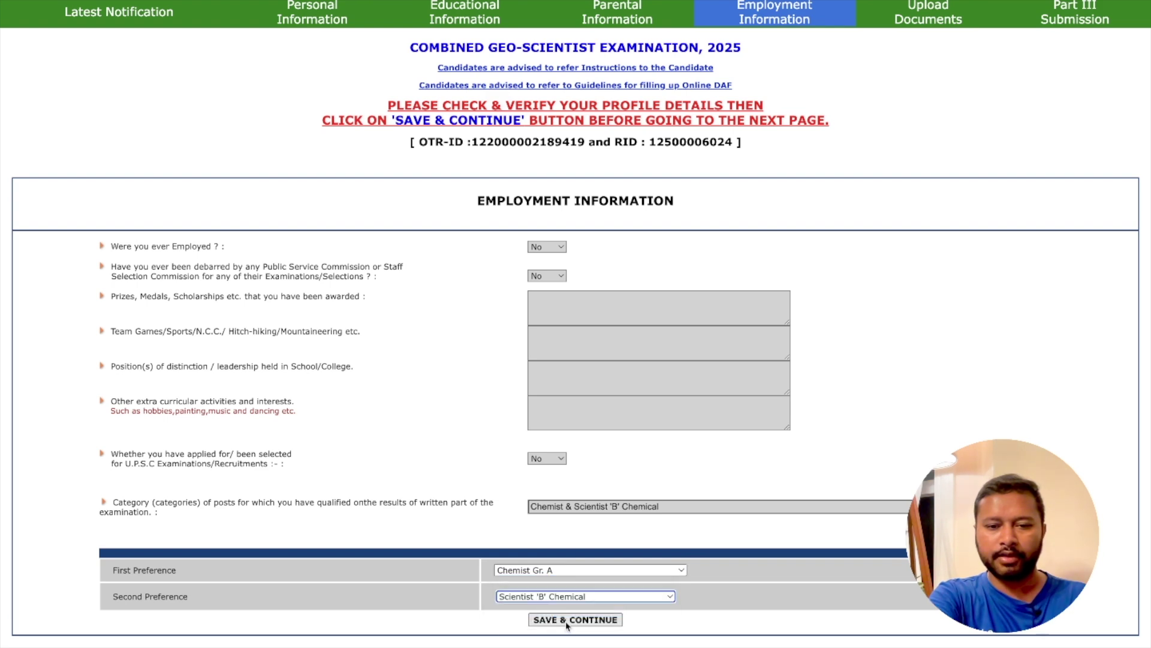
{"action": "left_click", "coordinate": [563, 619]}
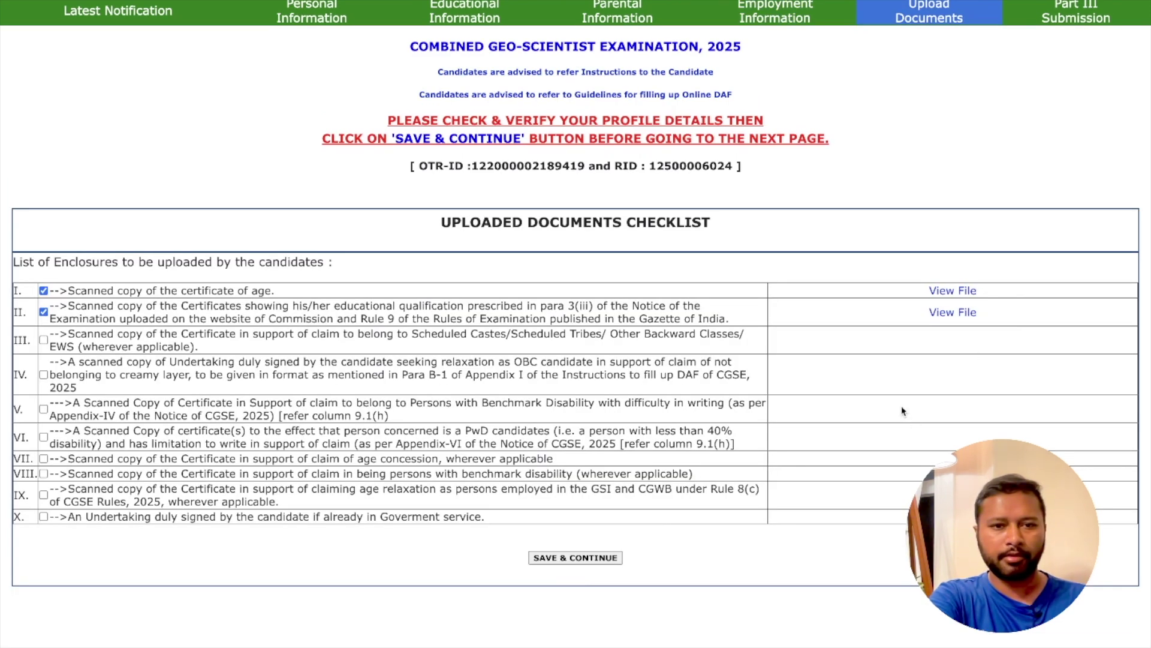
Step: Save the uploaded documents checklist and continue to the Part III enclosures list
{"action": "left_click", "coordinate": [573, 557]}
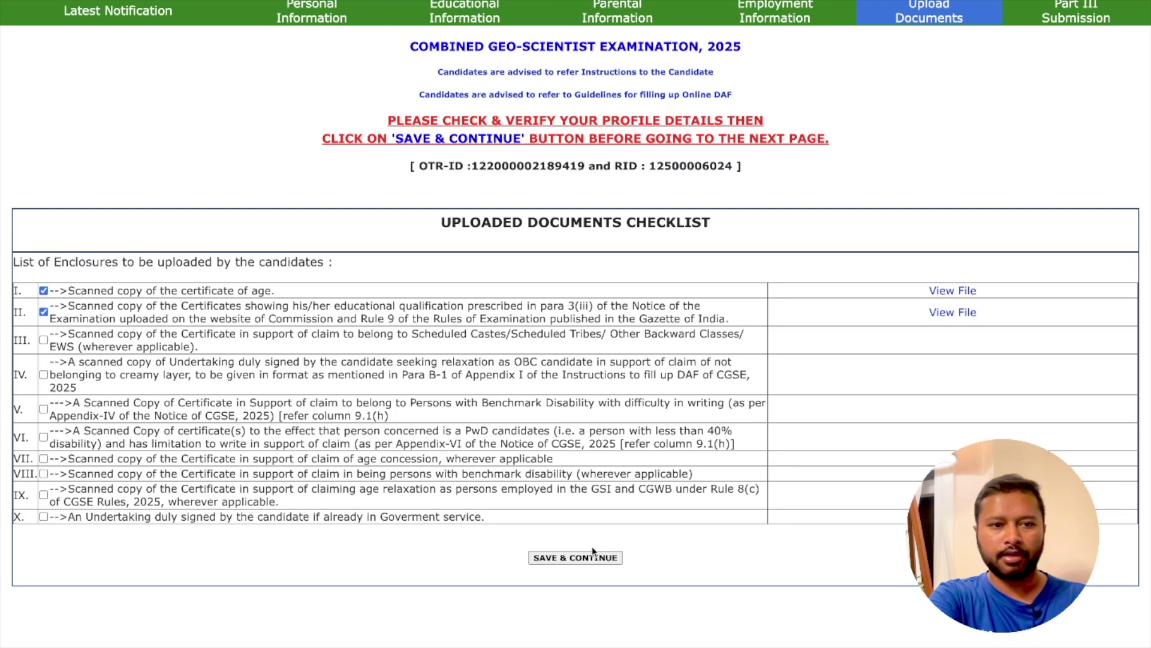
{"action": "left_click", "coordinate": [603, 555]}
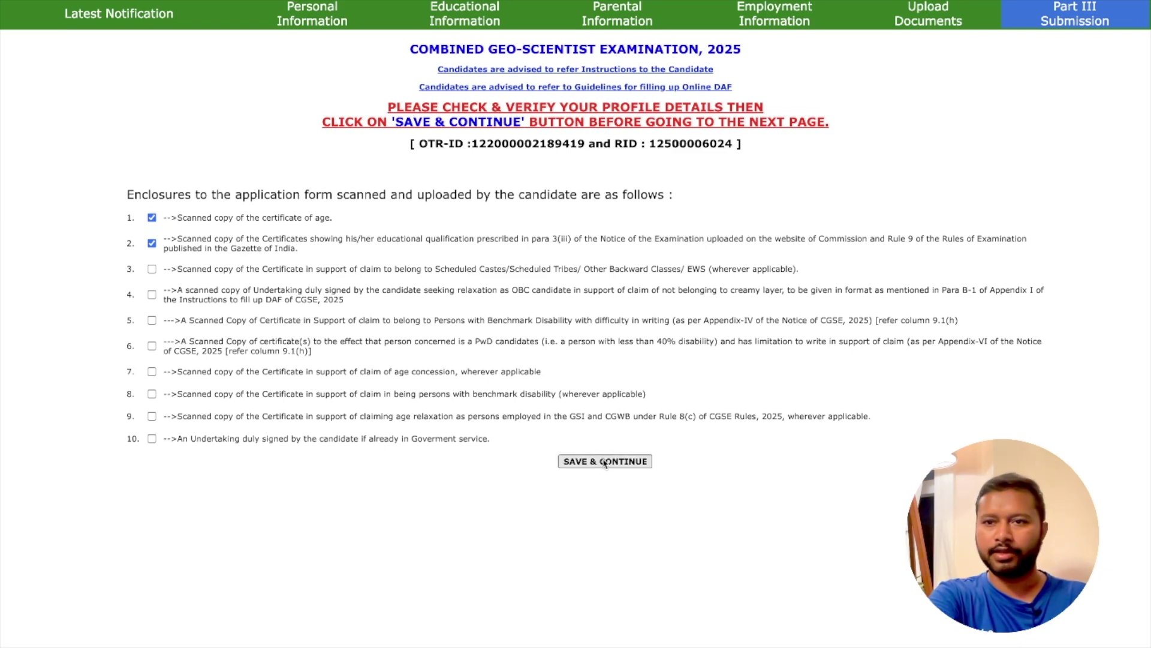
Step: Accept the enclosures list and answer Yes to having seen the DAF preview
{"action": "left_click", "coordinate": [604, 461]}
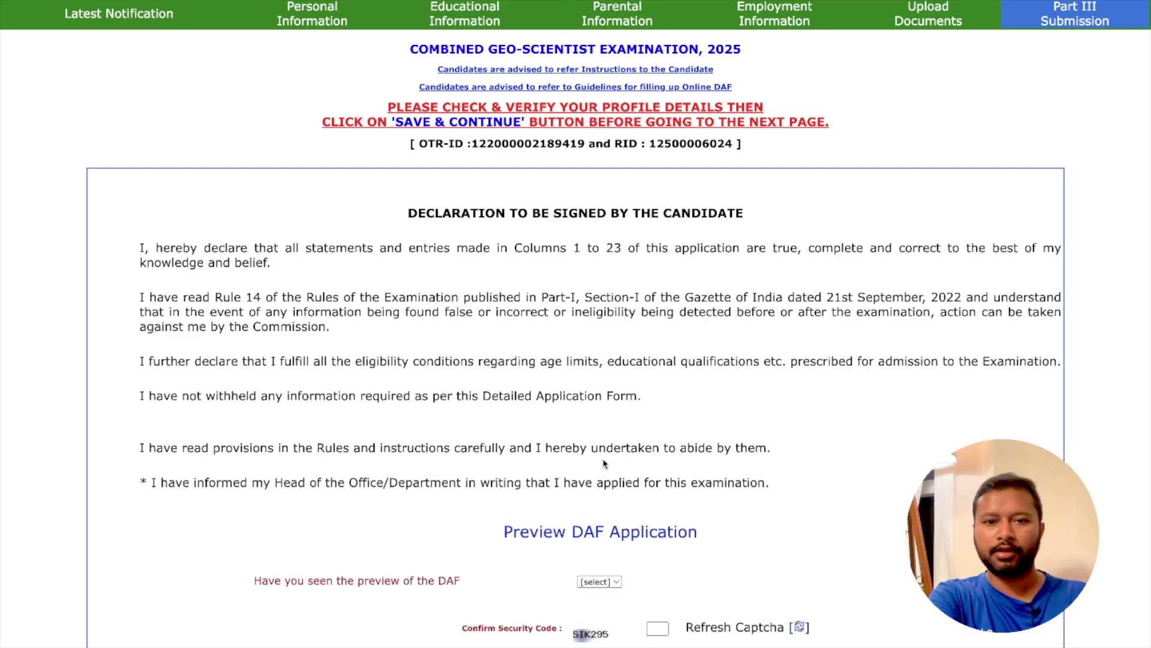
{"action": "scroll", "coordinate": [699, 394], "scroll_direction": "down", "scroll_amount": 3}
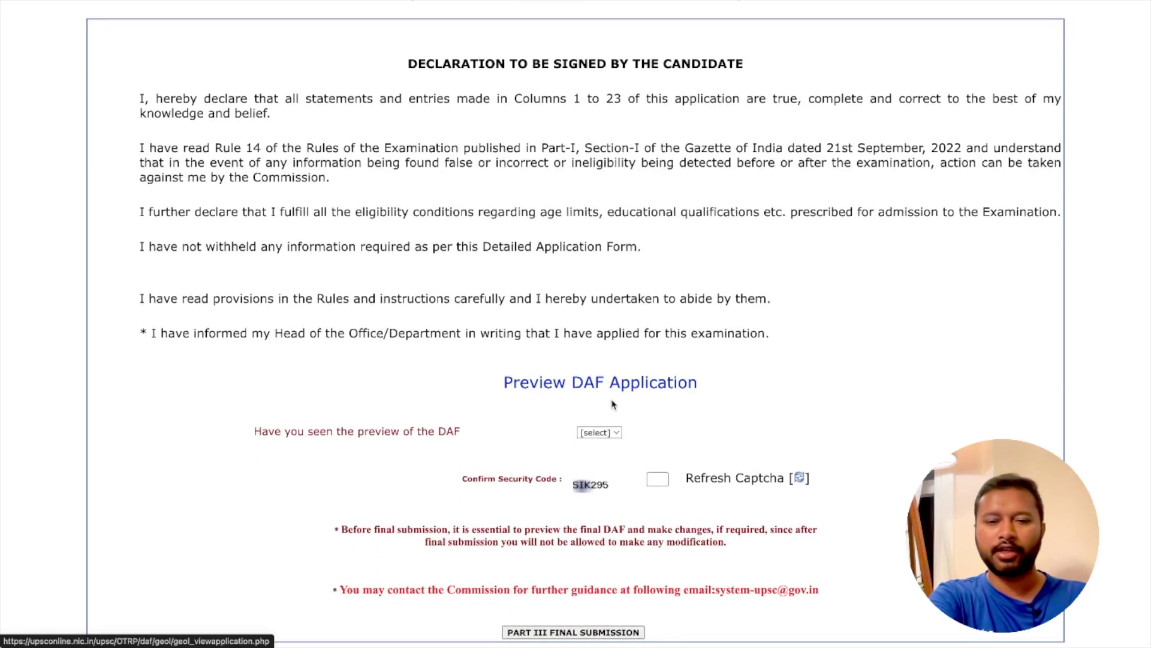
{"action": "left_click", "coordinate": [591, 433]}
{"action": "left_click", "coordinate": [588, 445]}
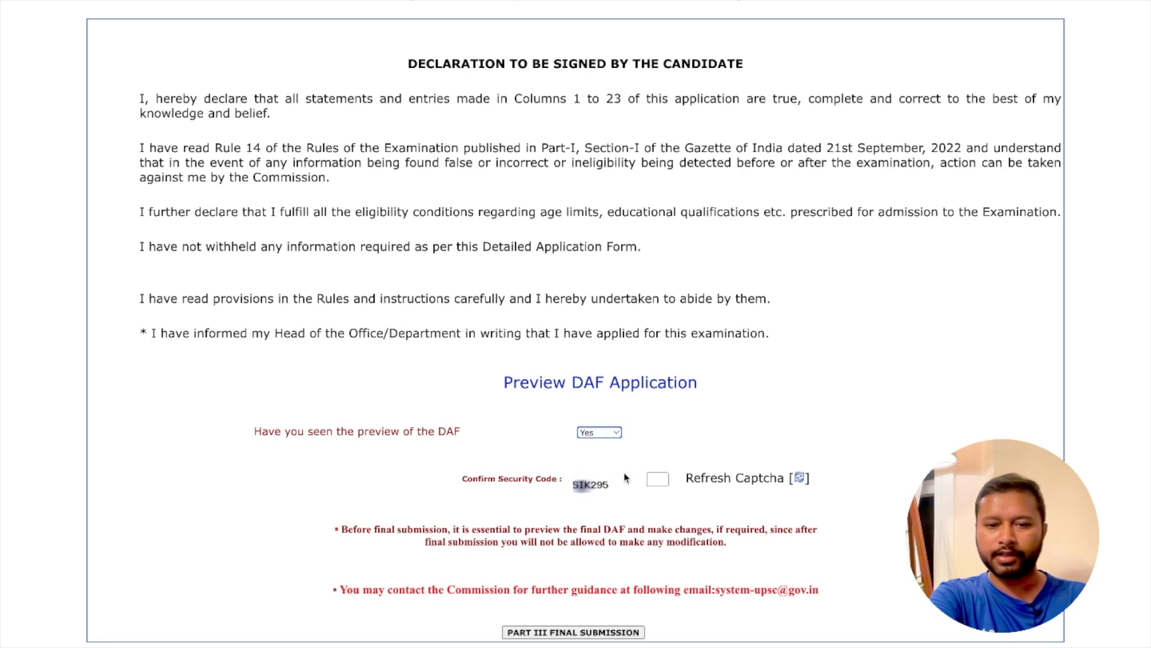
Step: Enter the security code and confirm the Part III final submission
{"action": "left_click", "coordinate": [656, 480]}
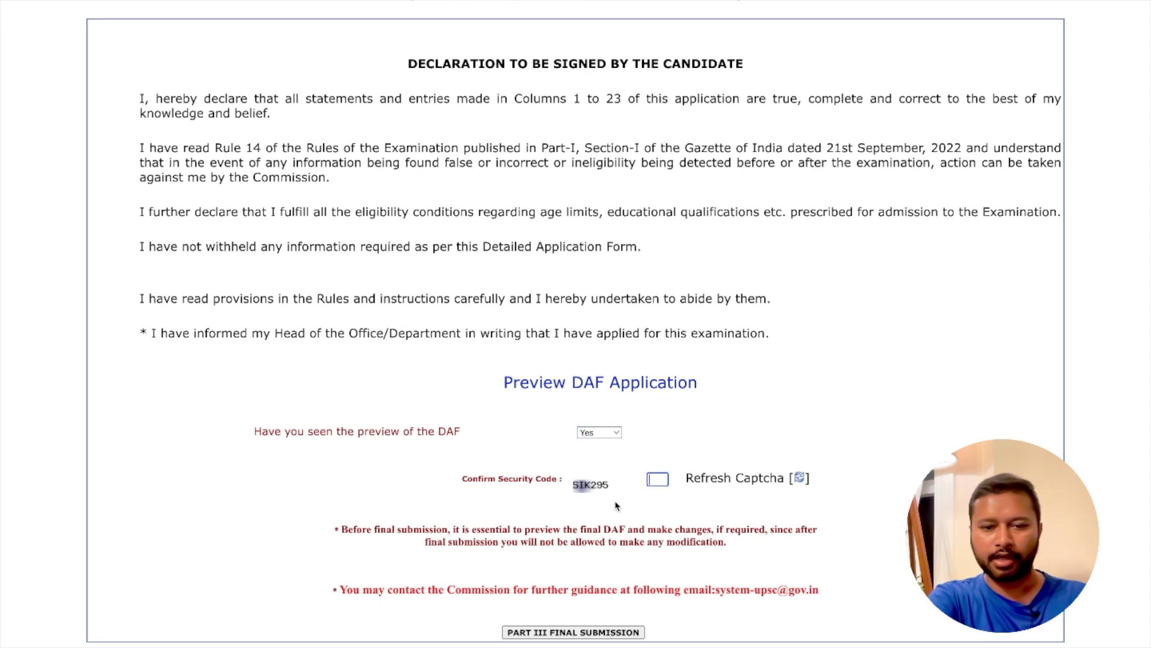
{"action": "type", "text": "SIK"}
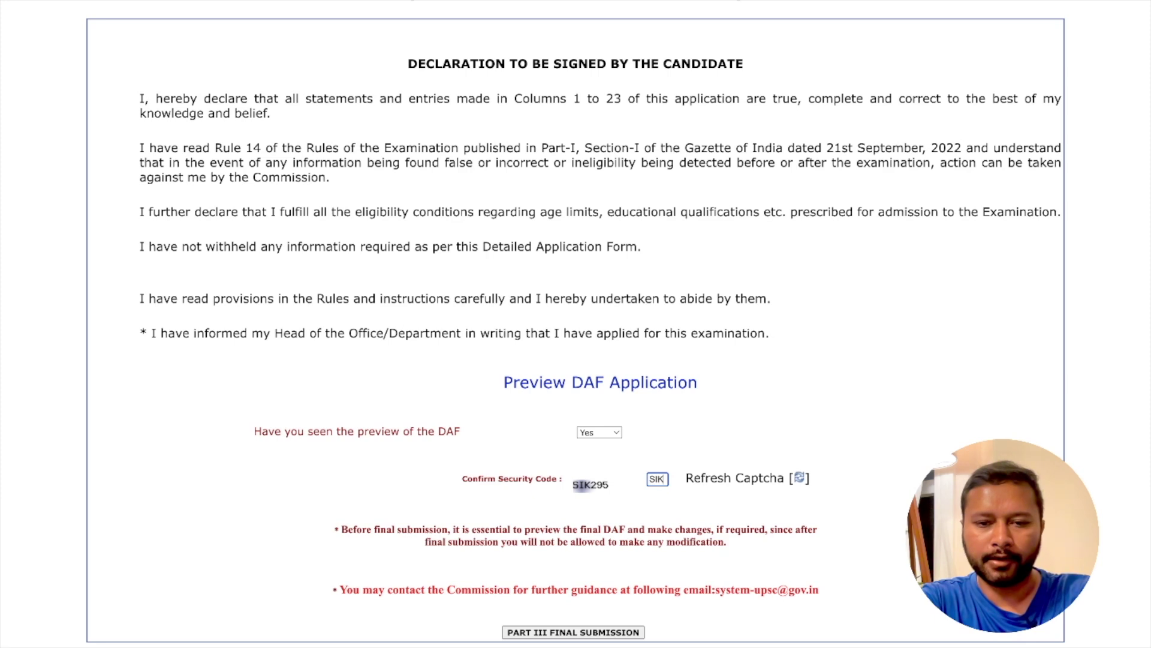
{"action": "type", "text": "295"}
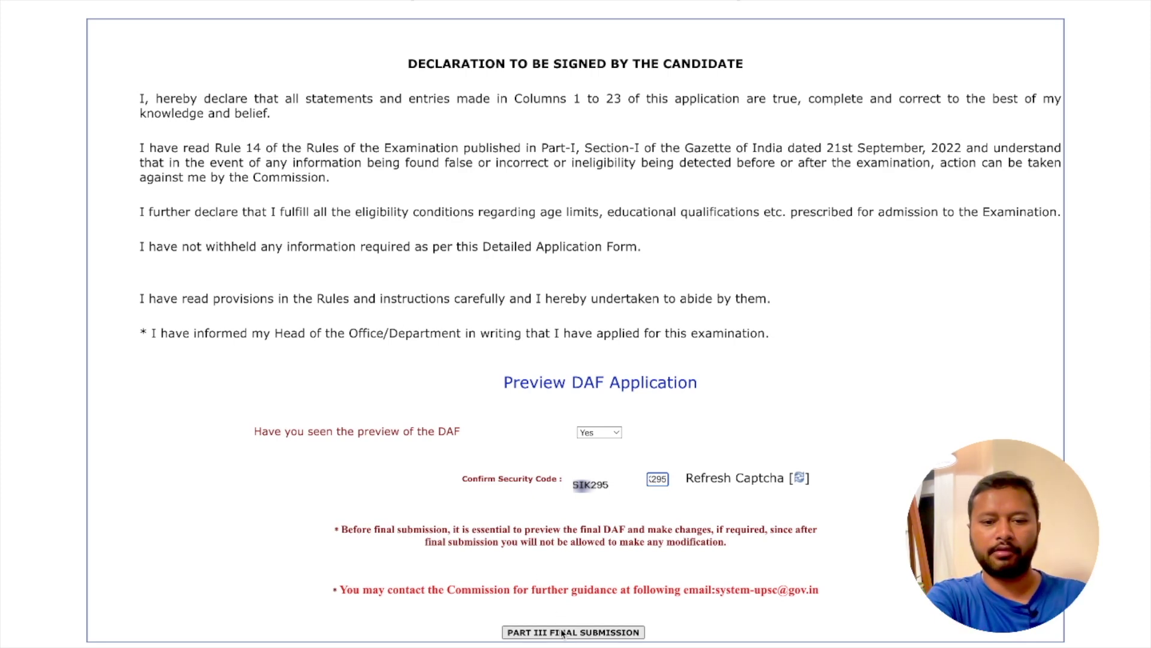
{"action": "left_click", "coordinate": [562, 633]}
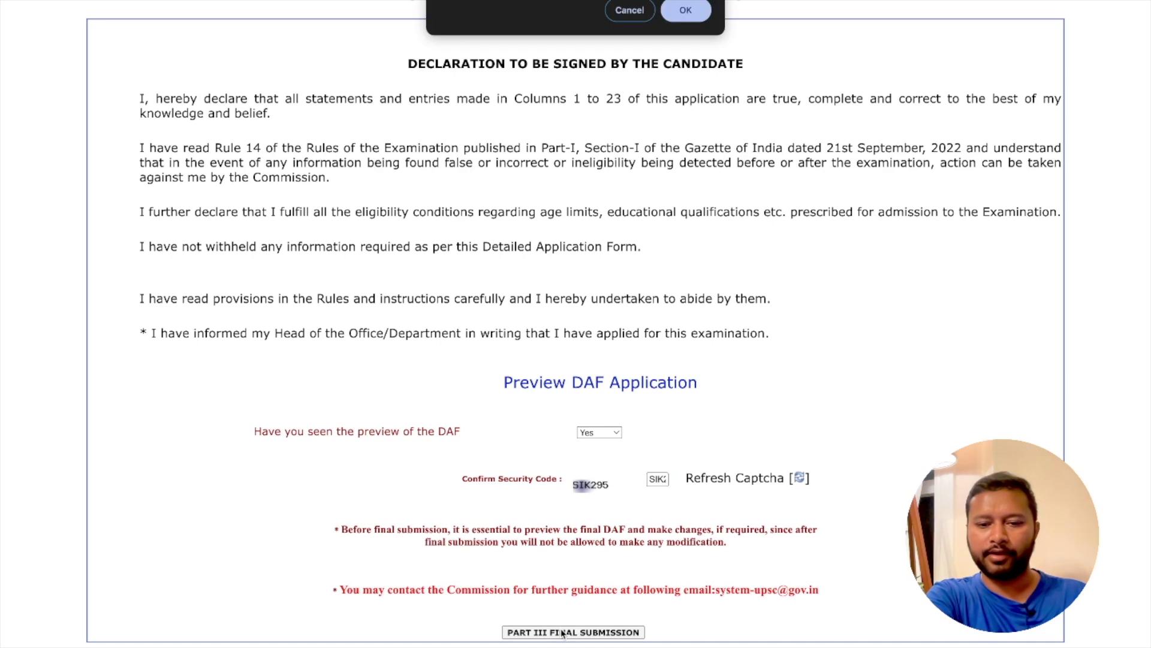
{"action": "left_click", "coordinate": [688, 15]}
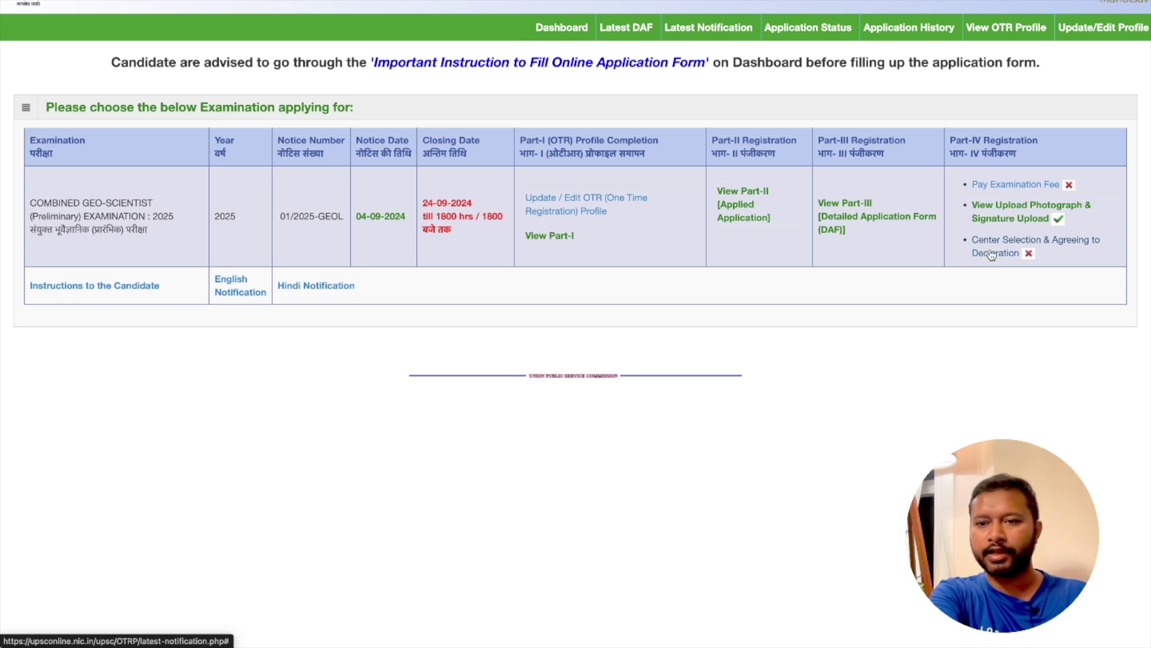
Step: Choose 'Pay Examination Fee' in the dashboard's Part-IV Registration column
{"action": "left_click", "coordinate": [995, 186]}
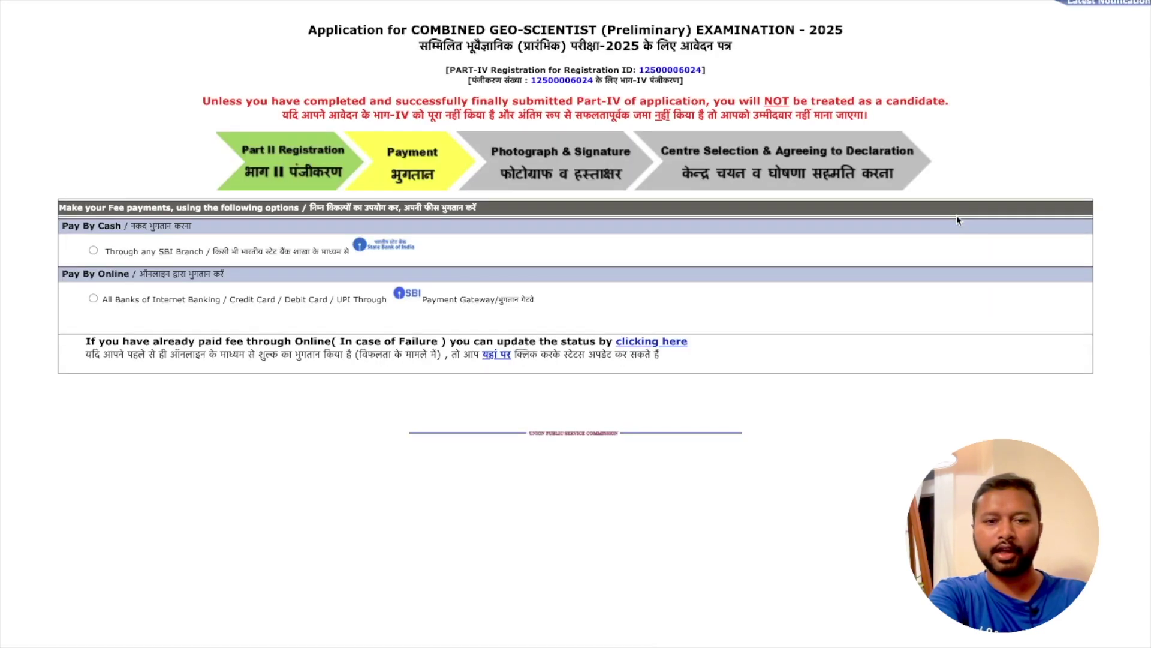